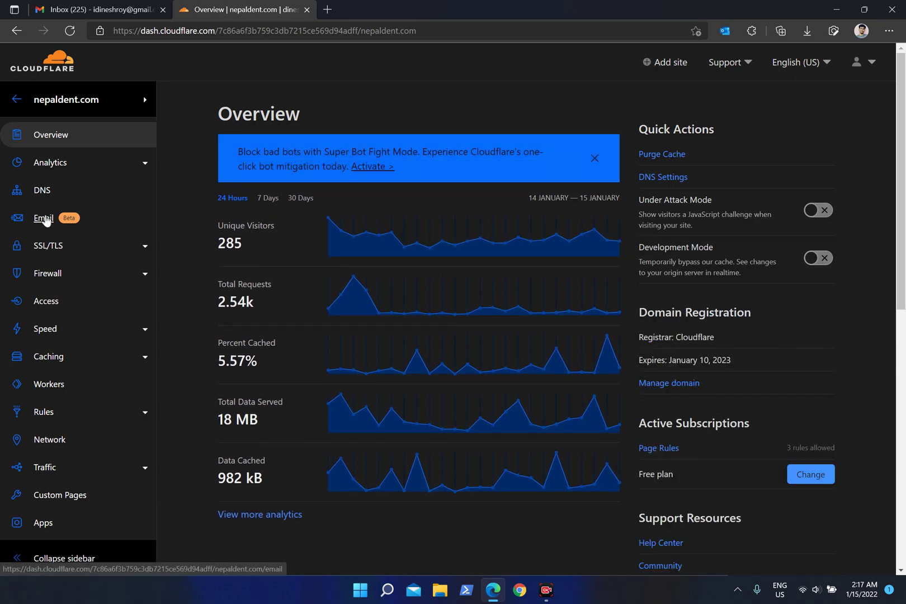
Switch Email Routing to kjagir.com and request access for that domain.
click(45, 218)
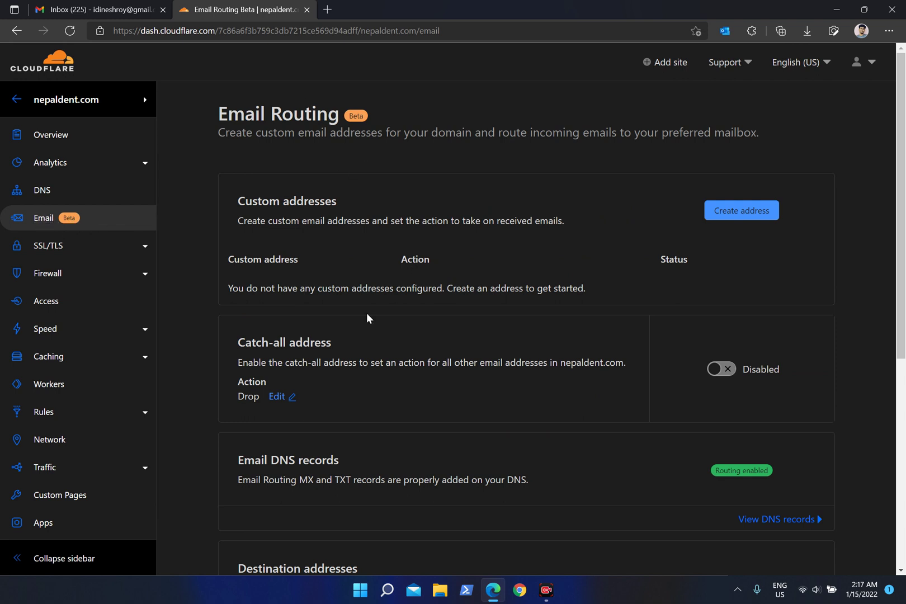
click(145, 101)
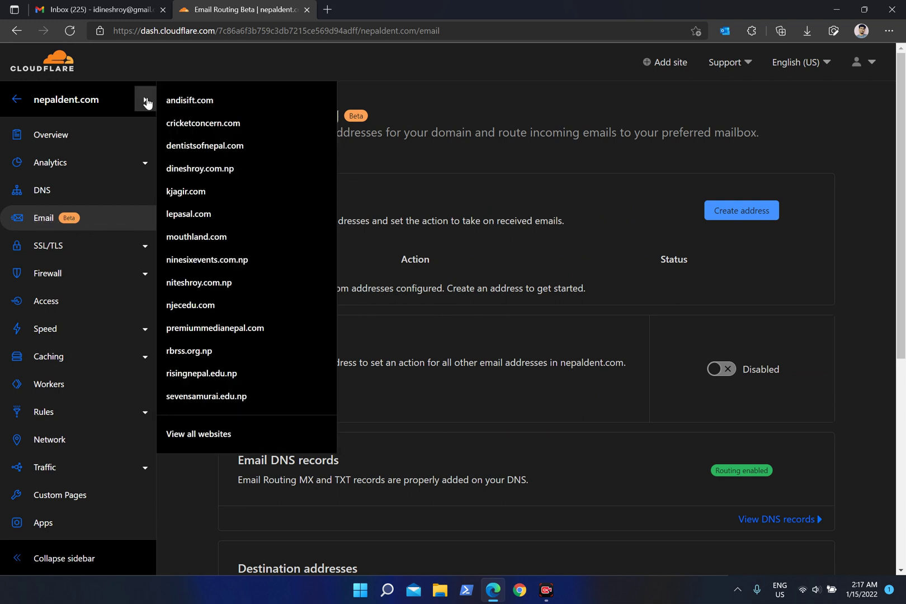
click(194, 192)
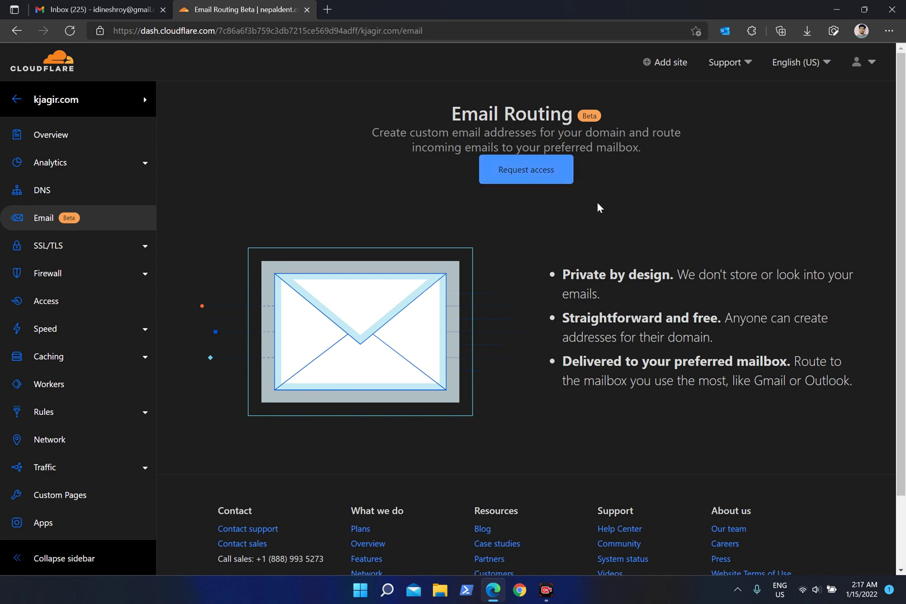
click(551, 170)
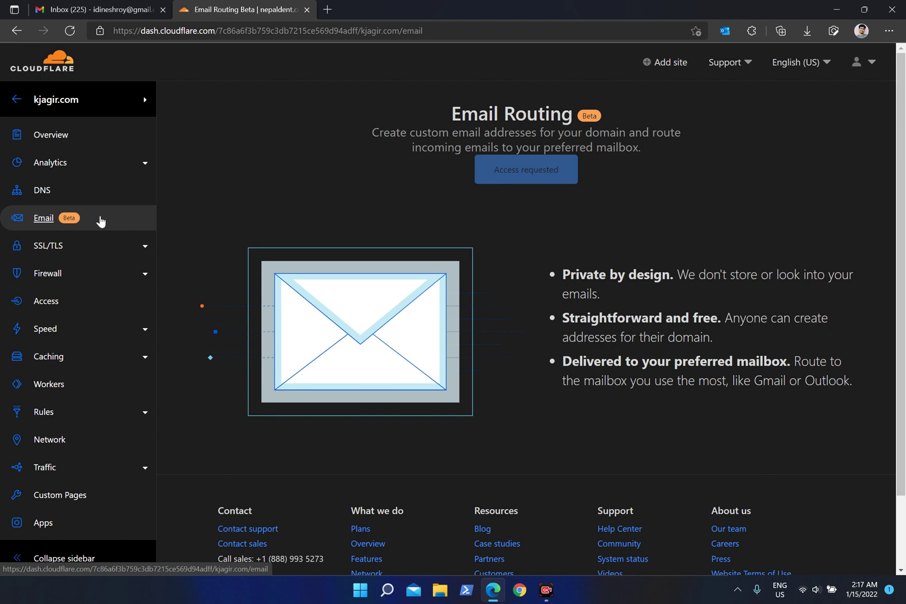
Return to the nepaldent.com Email Routing page via the domain list.
click(145, 100)
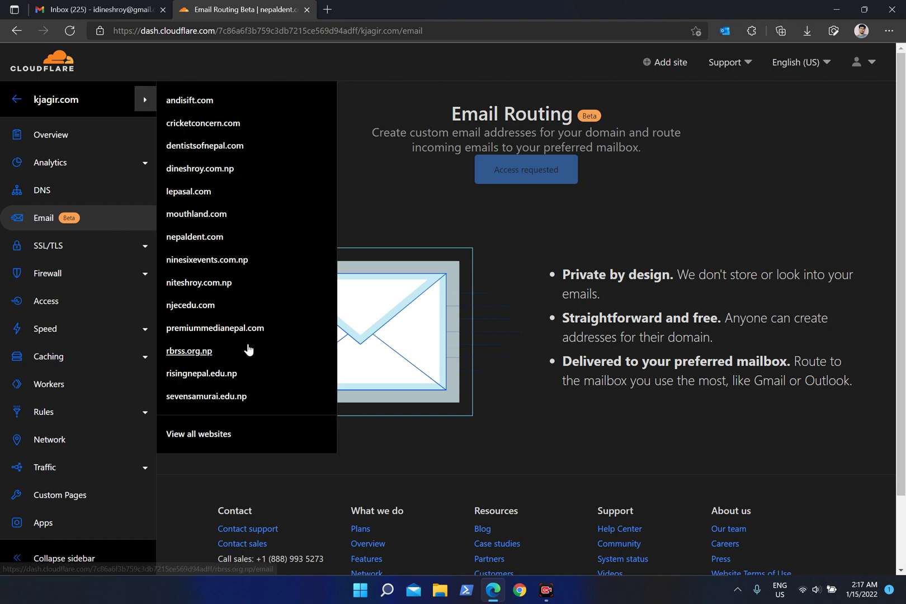
click(145, 102)
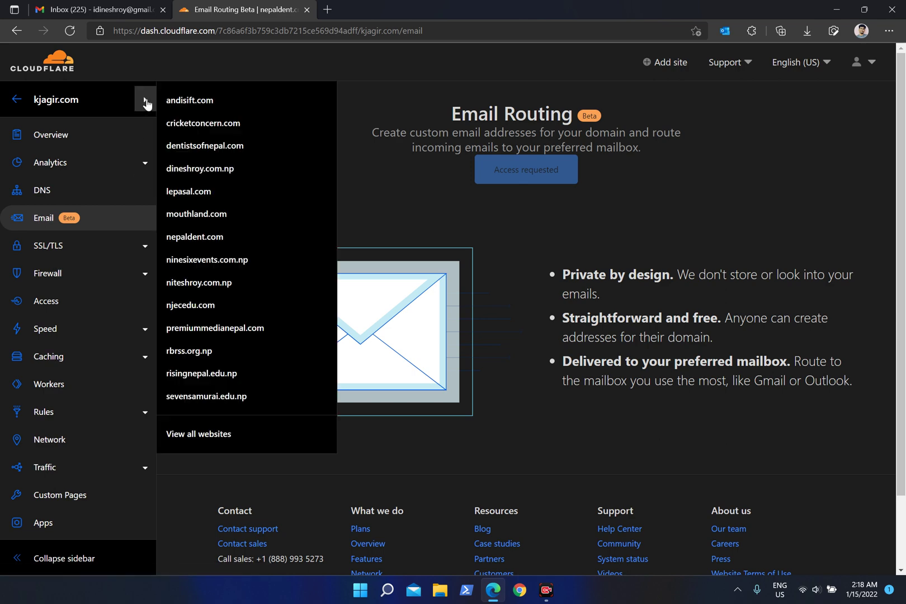
click(205, 236)
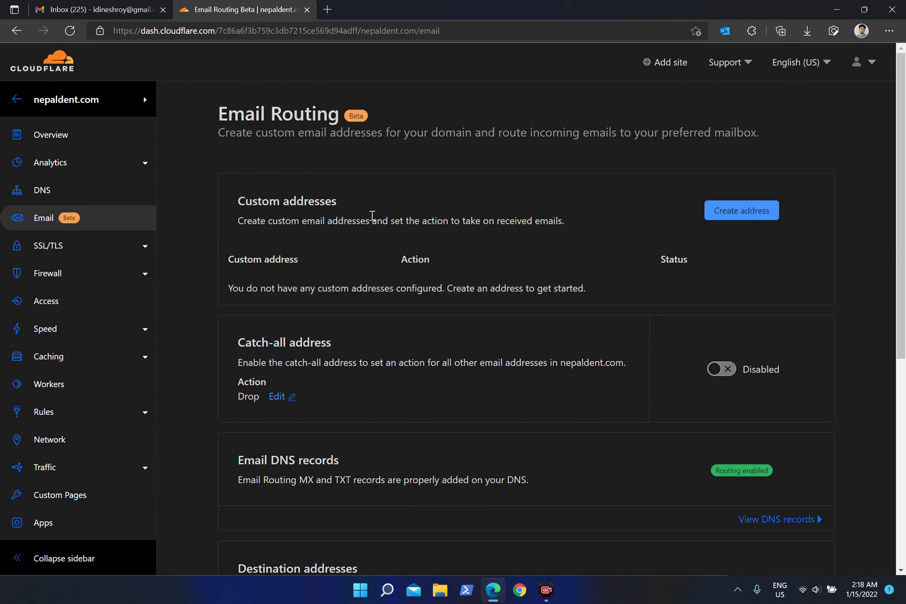
click(141, 8)
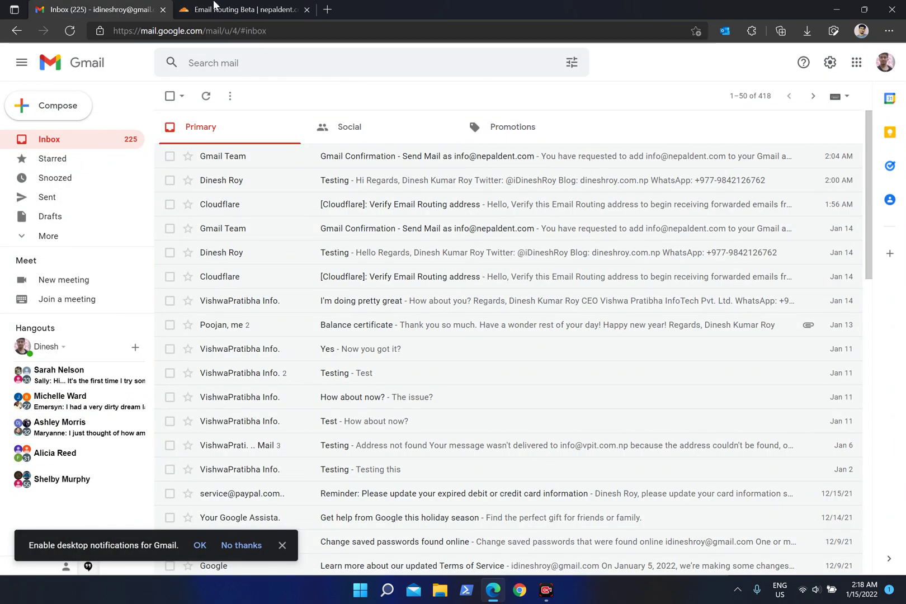
click(214, 6)
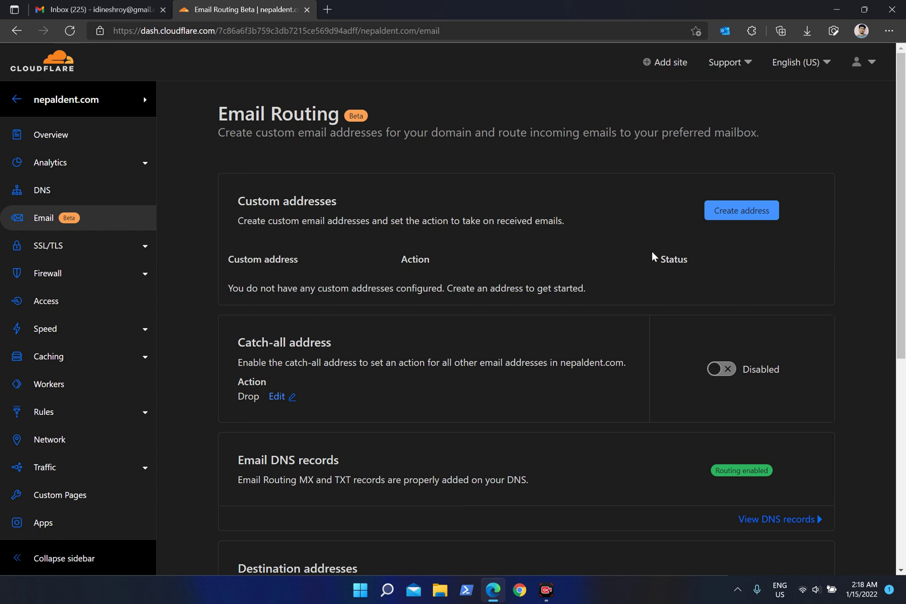
click(762, 213)
click(319, 300)
drag(340, 301, 411, 301)
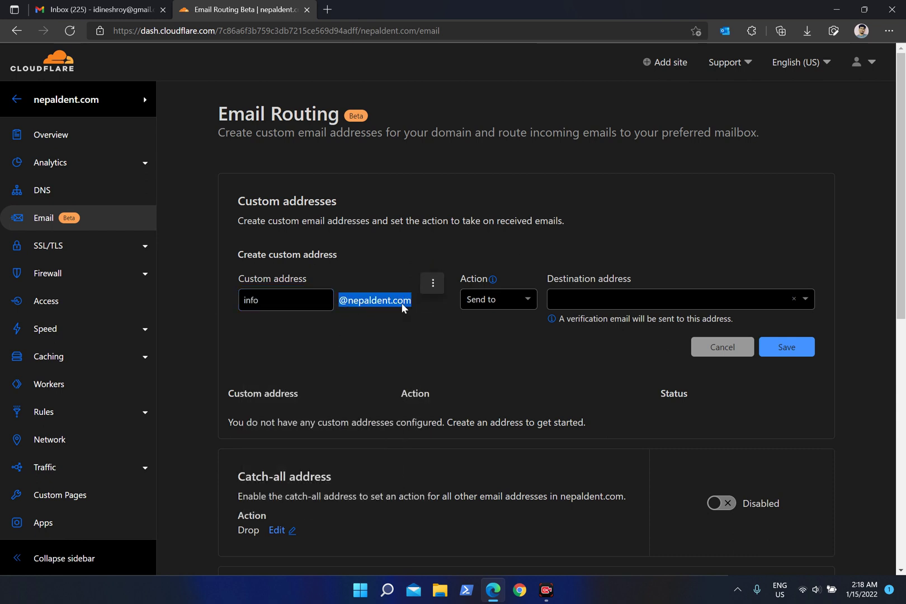
Set the user's Gmail address as the destination and save the forwarding rule.
click(443, 298)
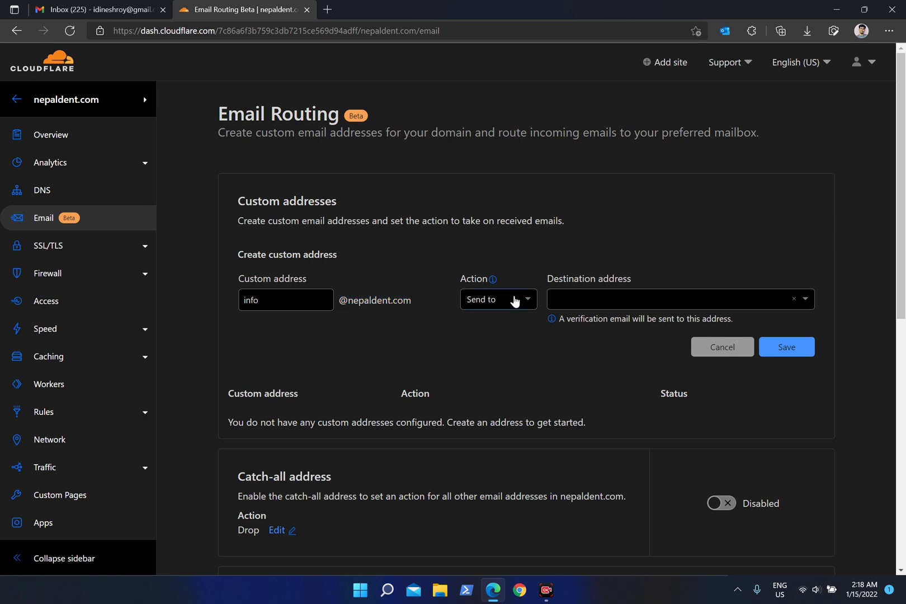
click(577, 300)
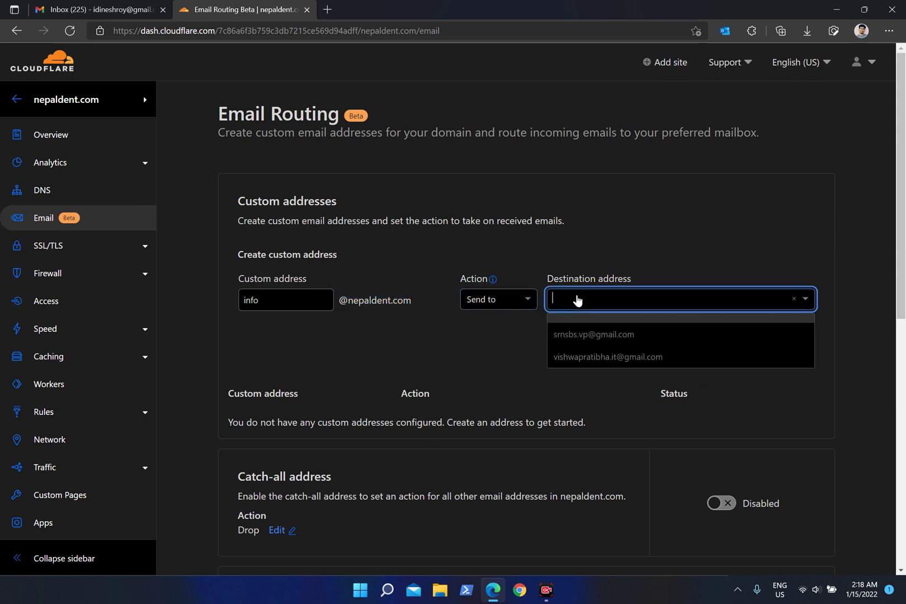
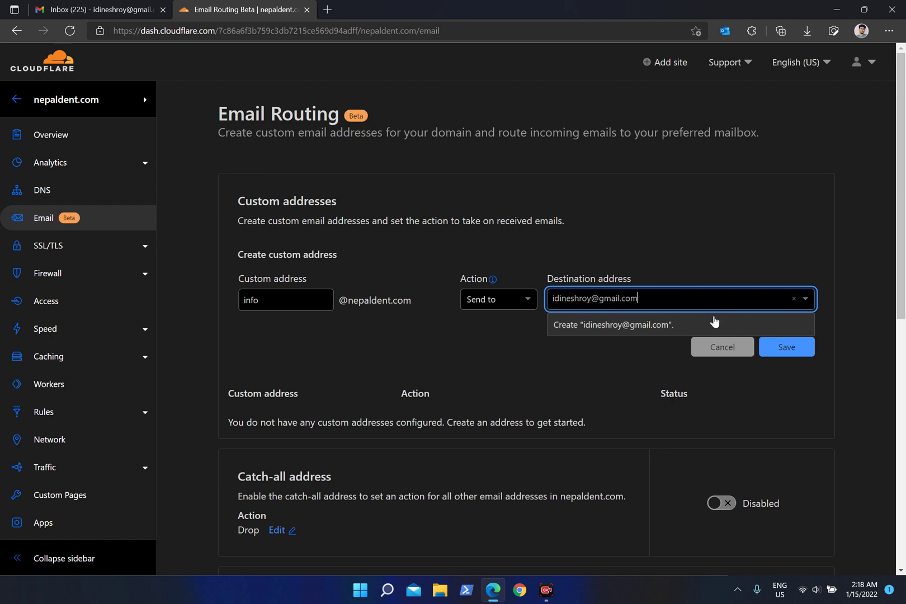
click(712, 322)
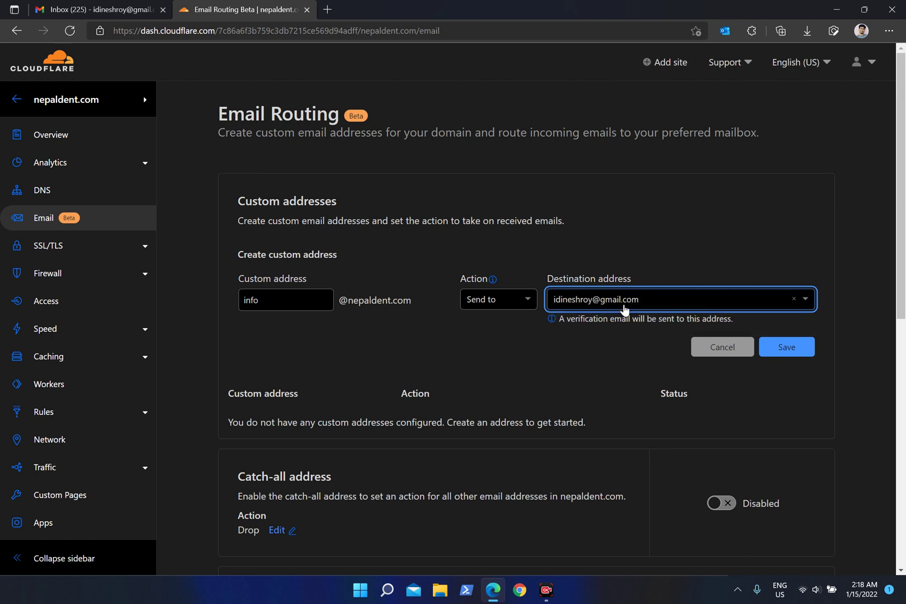
click(783, 350)
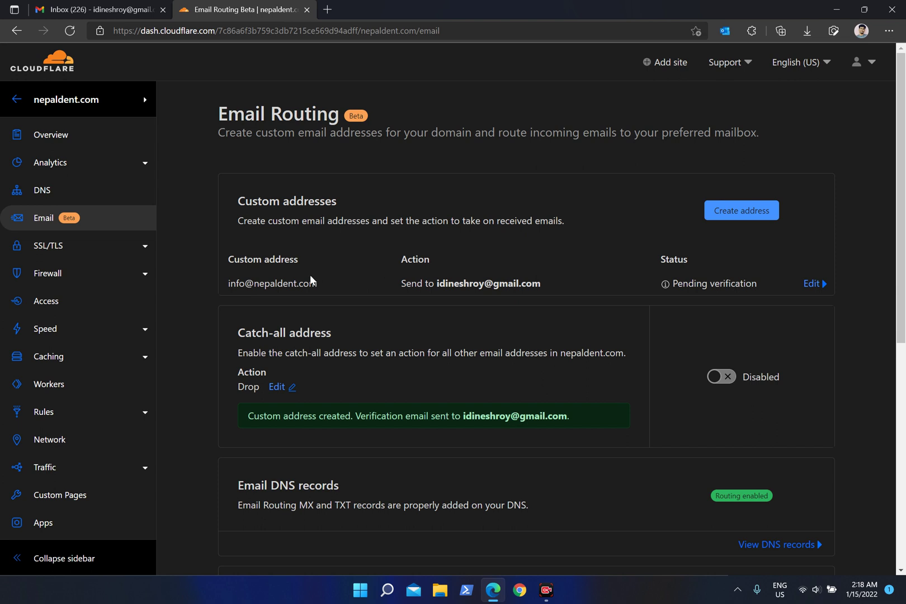
drag(318, 284, 229, 283)
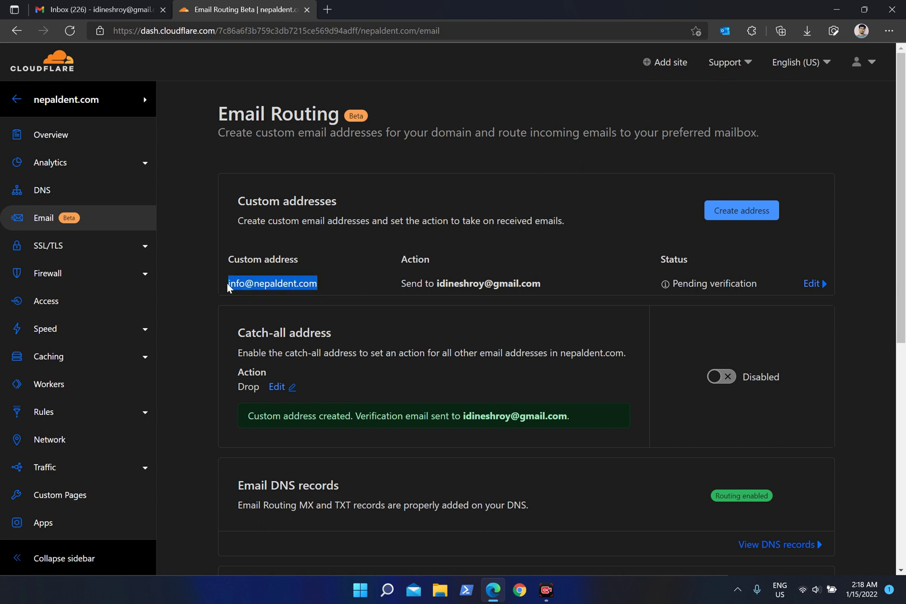
key(ctrl+c)
click(288, 285)
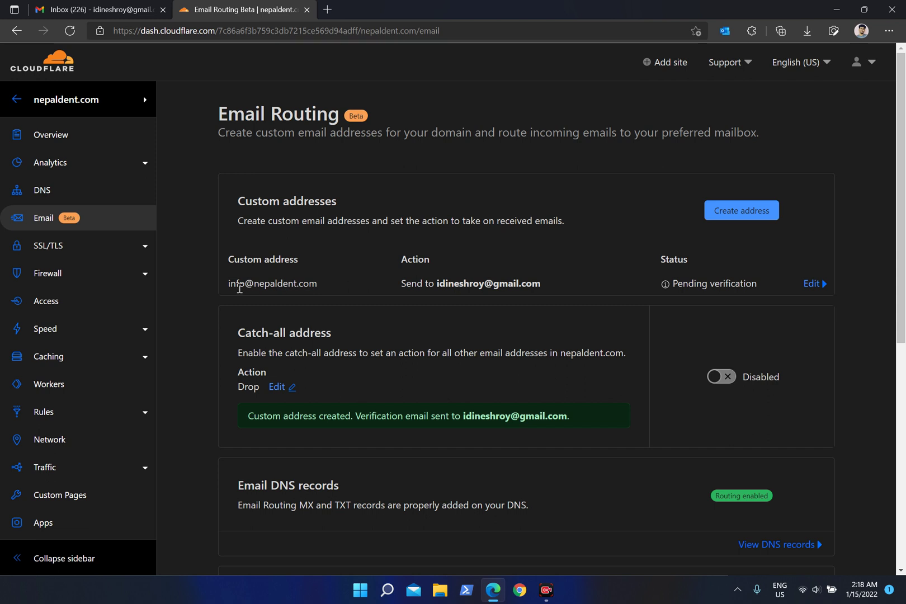
drag(314, 284, 229, 289)
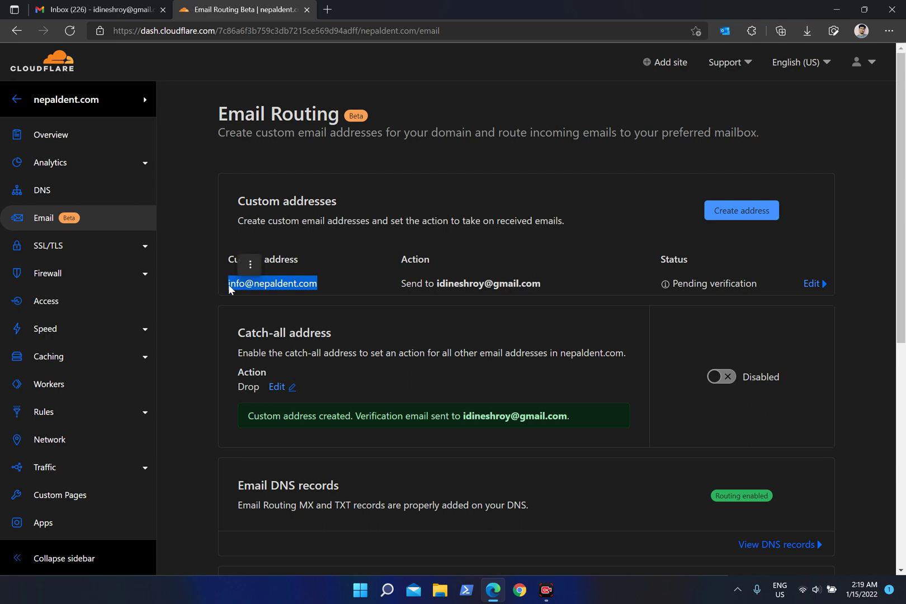
click(95, 10)
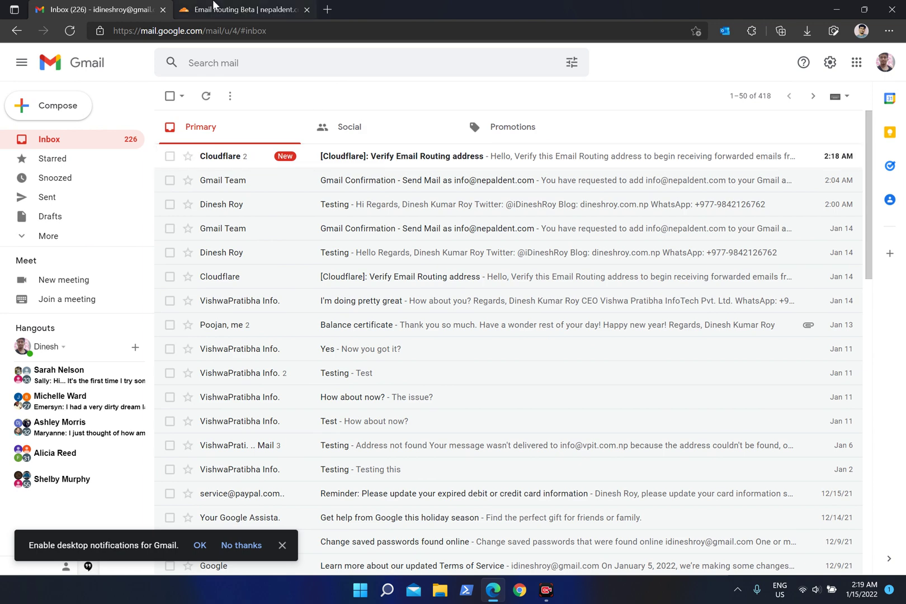
Check the destination address shown in Cloudflare's confirmation notice.
click(213, 5)
click(373, 261)
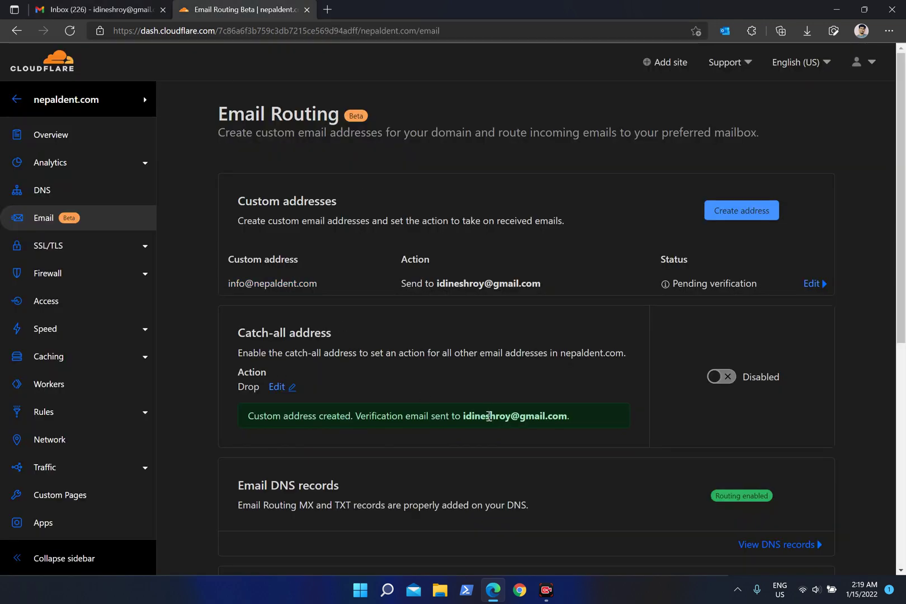
drag(471, 416, 568, 417)
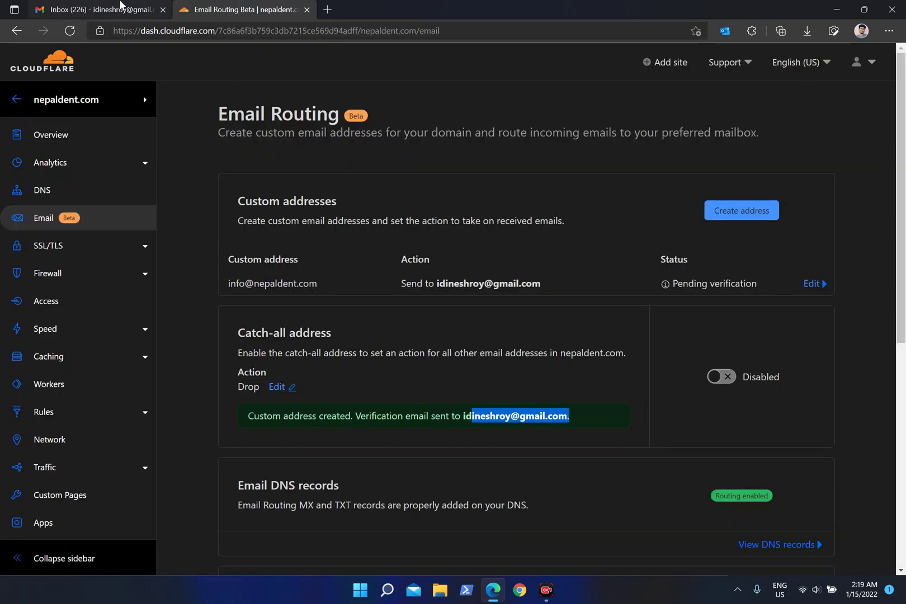
click(120, 5)
Verify the Gmail address through the Cloudflare verification email's link.
click(406, 152)
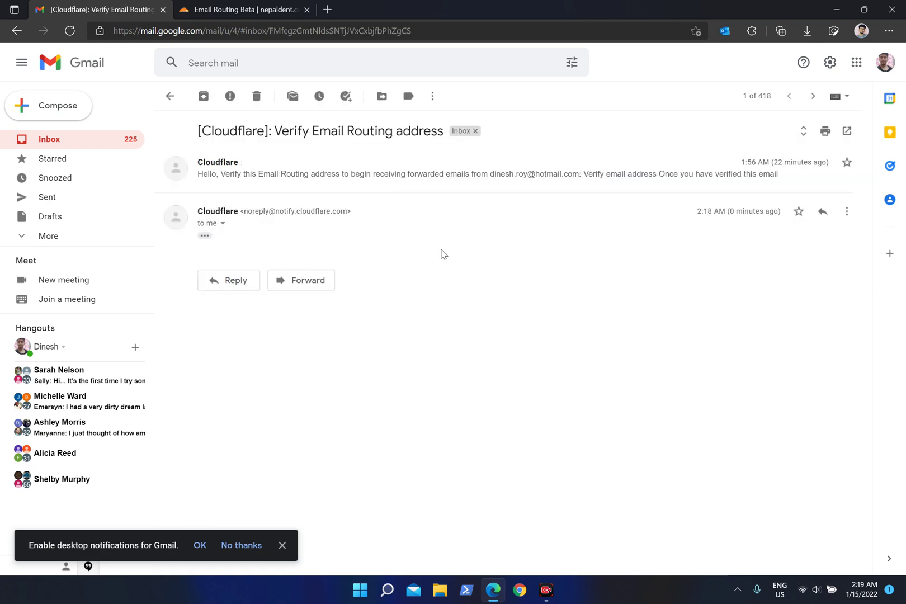
click(205, 236)
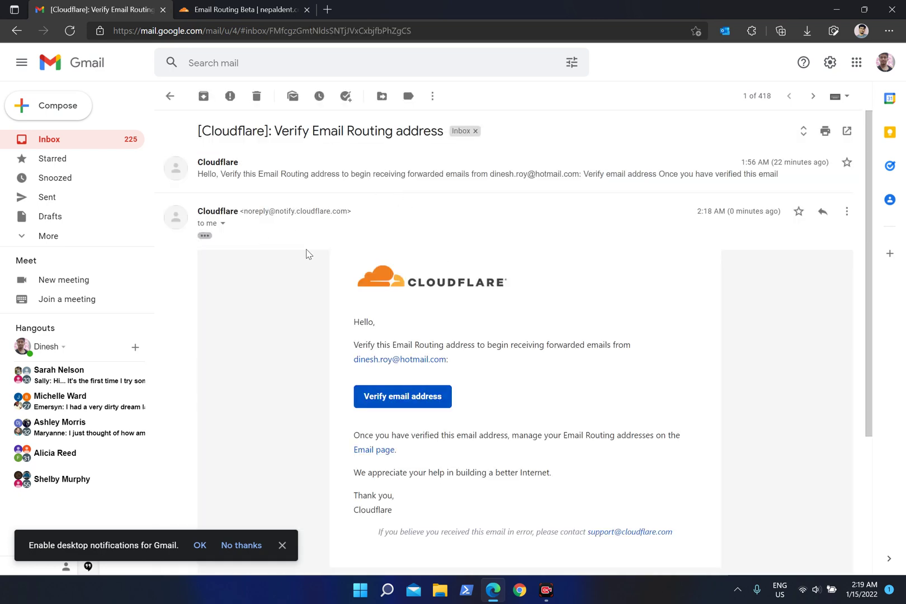
click(436, 397)
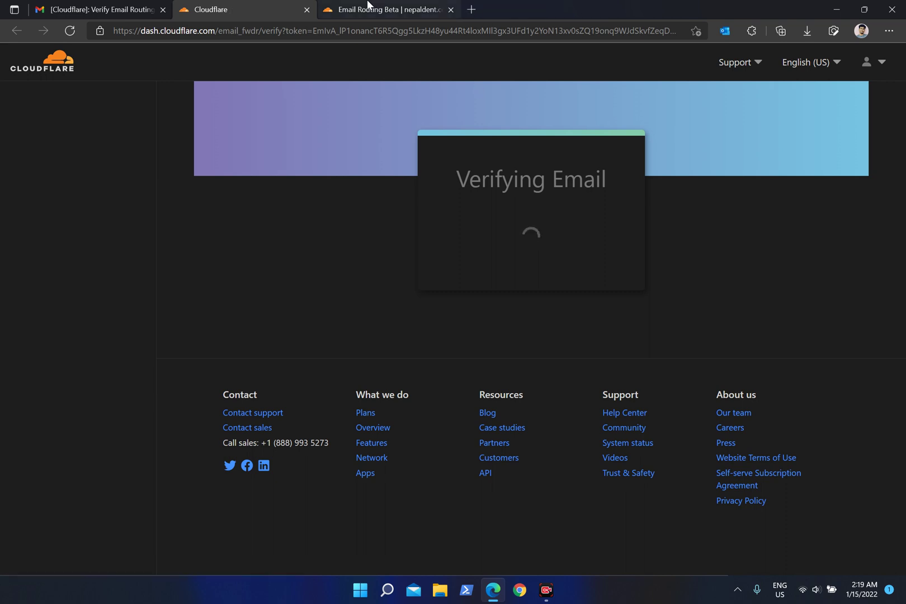
click(307, 10)
click(246, 9)
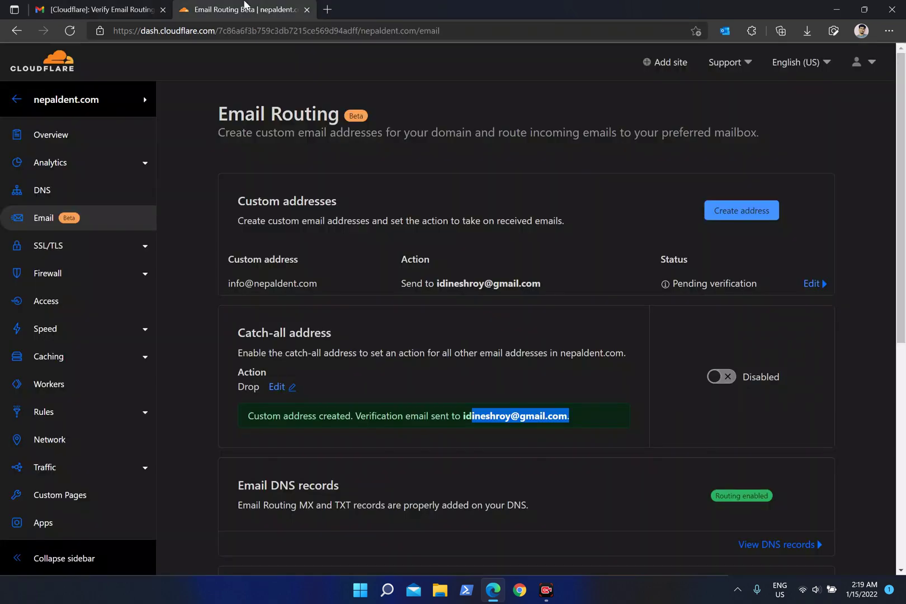
click(287, 31)
key(Return)
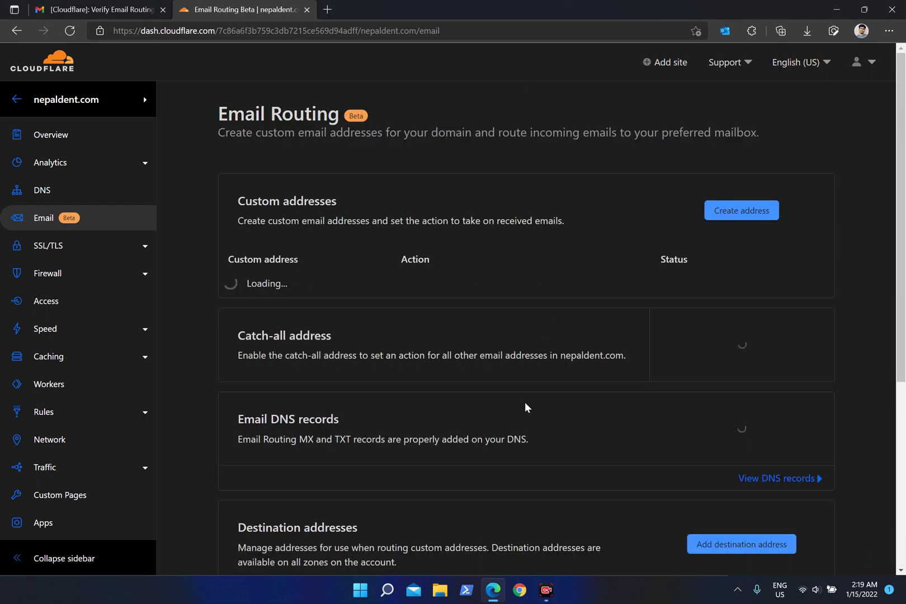
scroll(524, 404, down, 1)
scroll(524, 401, down, 1)
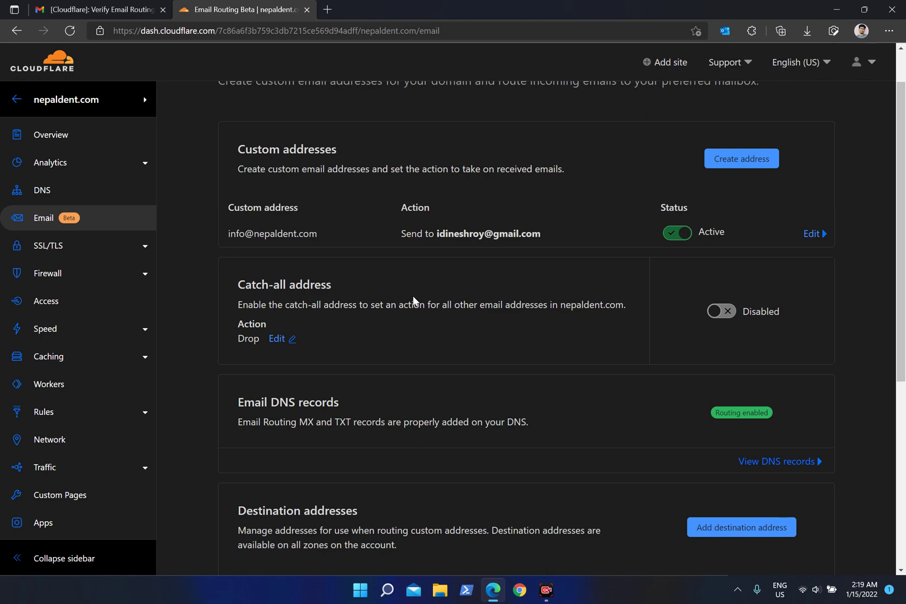
scroll(648, 329, down, 2)
scroll(648, 329, down, 4)
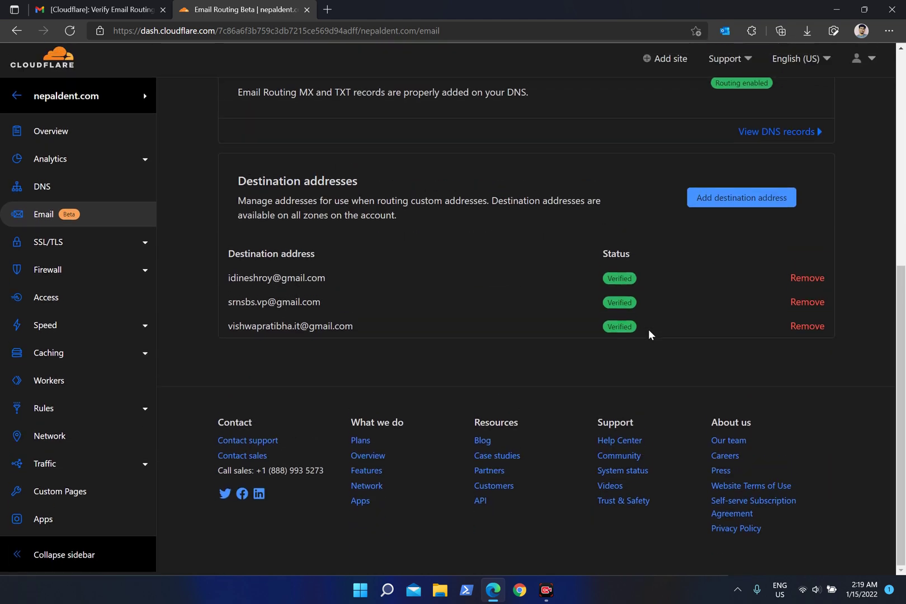
scroll(648, 329, up, 5)
scroll(648, 329, down, 3)
scroll(648, 329, up, 2)
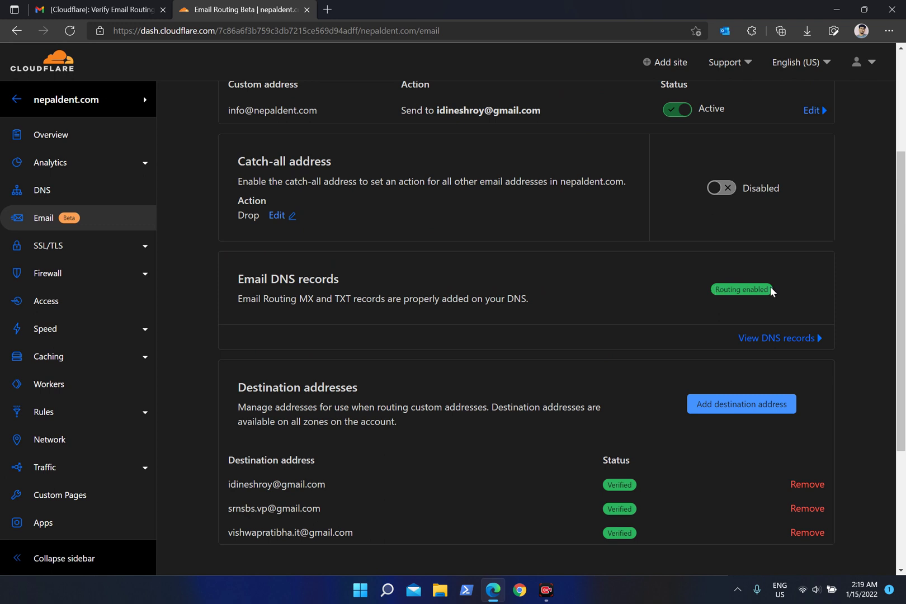
Review nepaldent.com's required records: three MX and one SPF TXT, all Added.
click(778, 337)
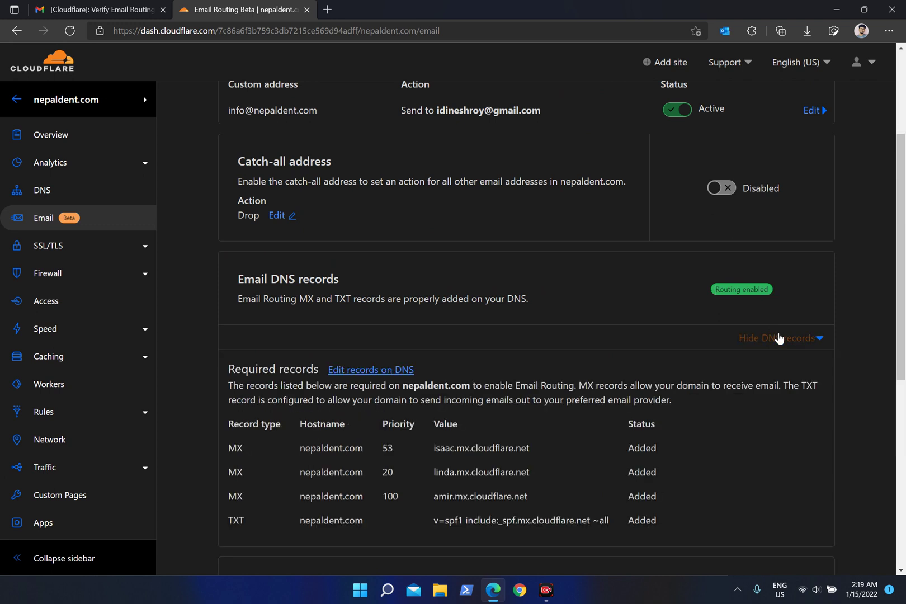
scroll(443, 441, down, 1)
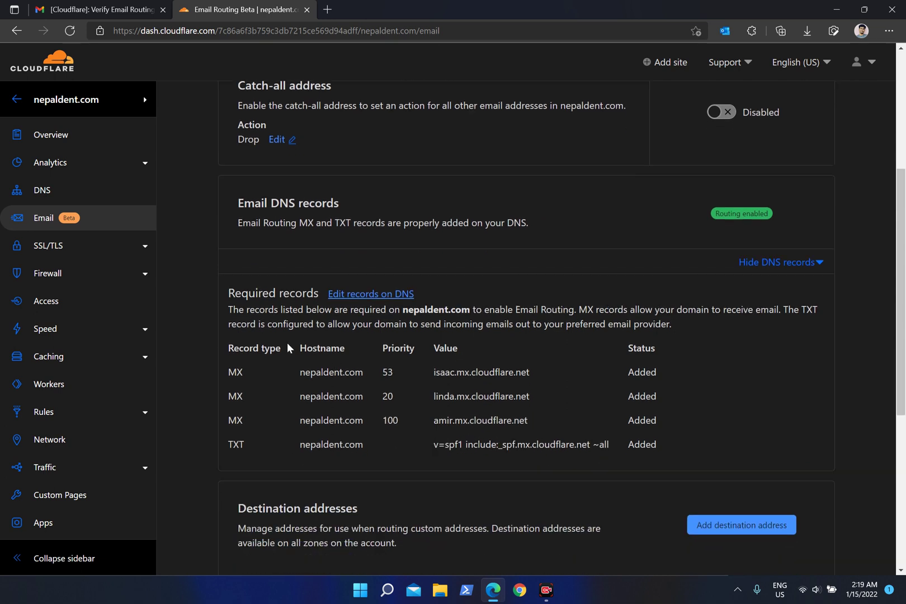
drag(234, 370, 666, 445)
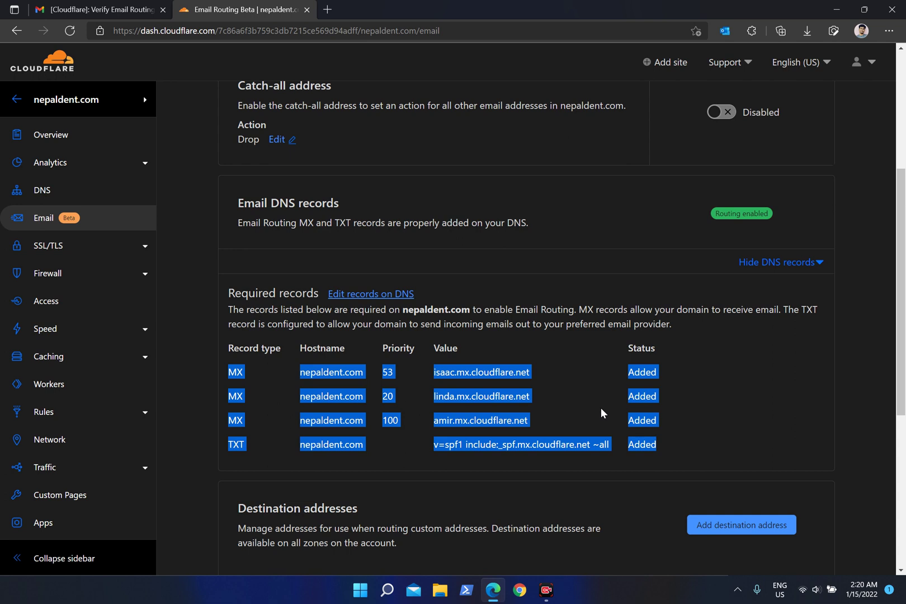
click(650, 369)
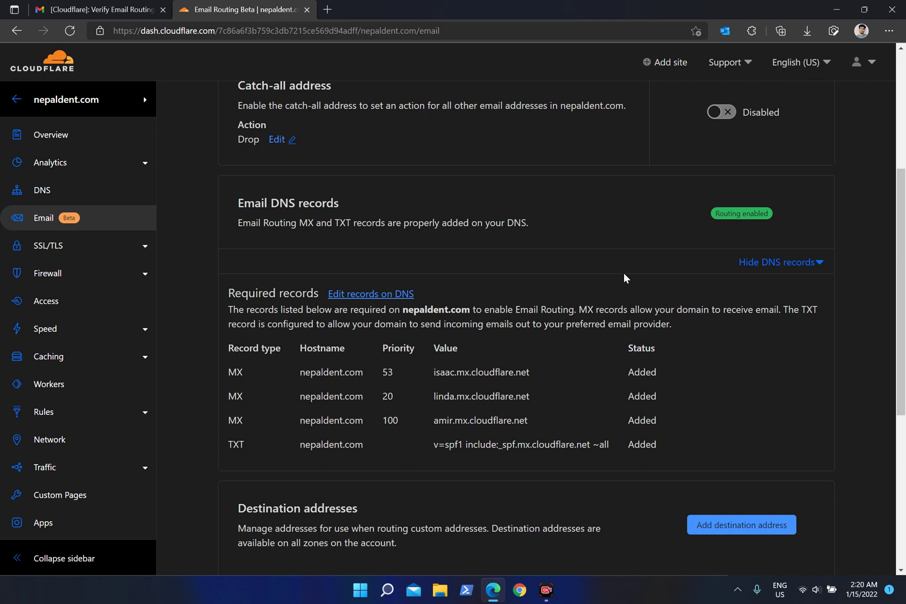
click(146, 100)
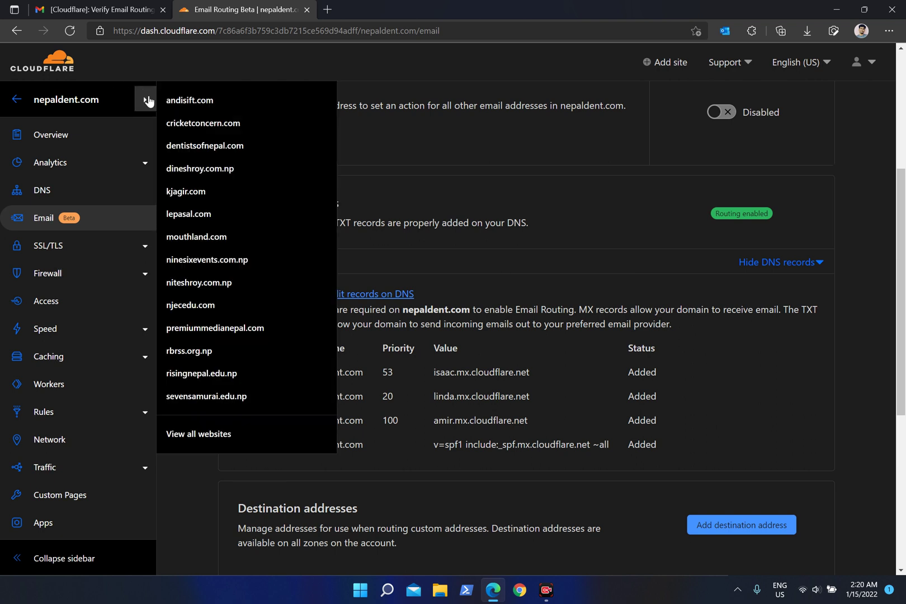
Switch from risingnepal.edu.np to the sevensamurai.edu.np Email Routing page.
click(201, 374)
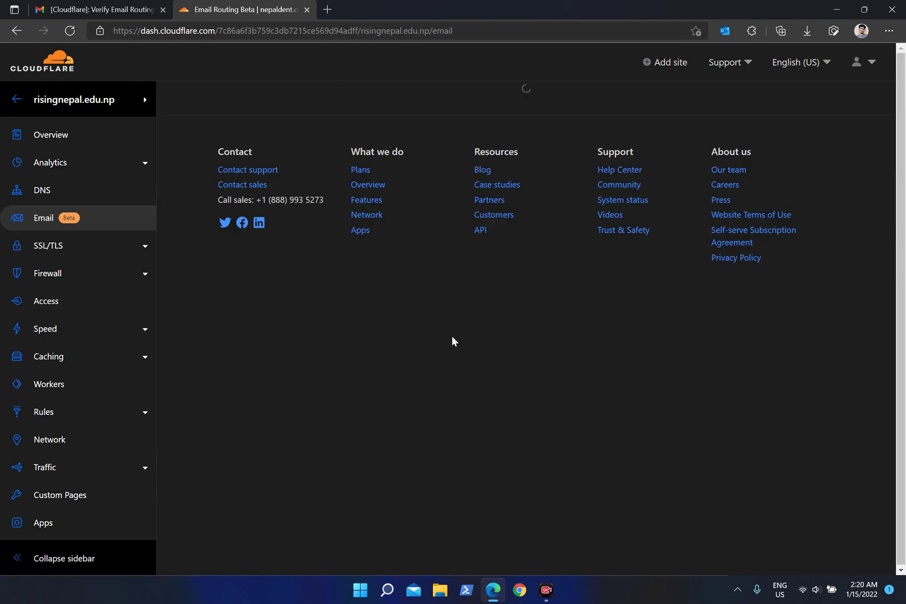
scroll(676, 372, down, 6)
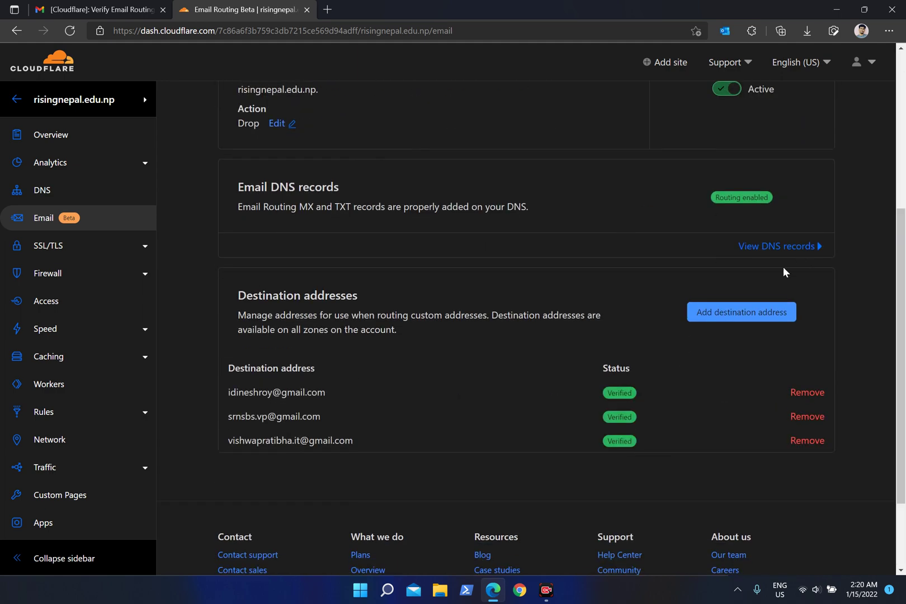
scroll(677, 237, up, 5)
click(147, 100)
click(146, 100)
click(146, 101)
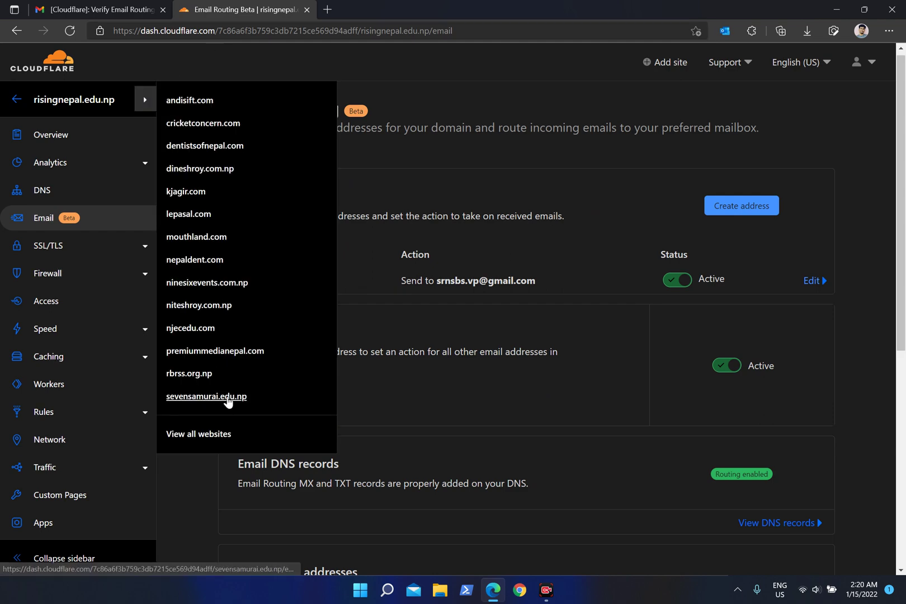
click(206, 397)
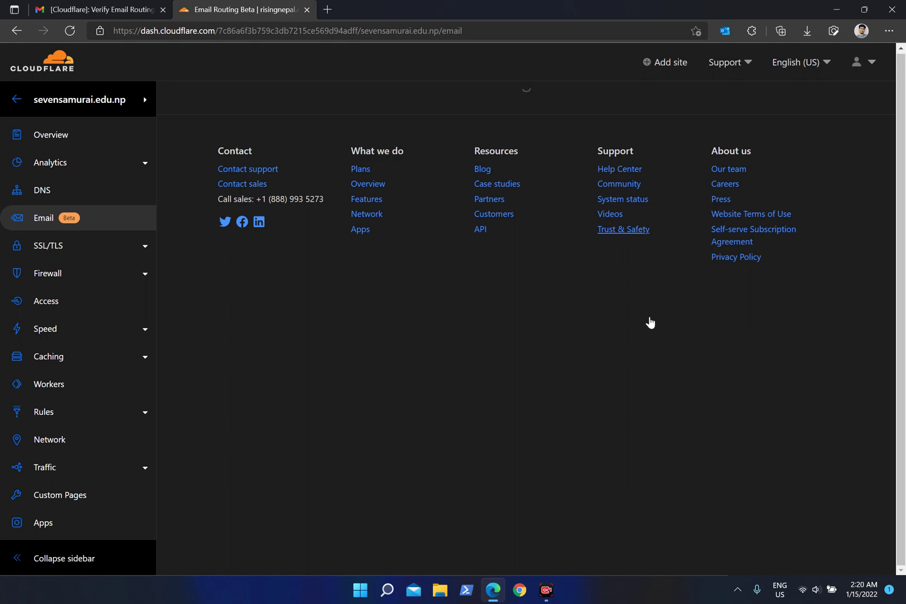
scroll(809, 424, down, 7)
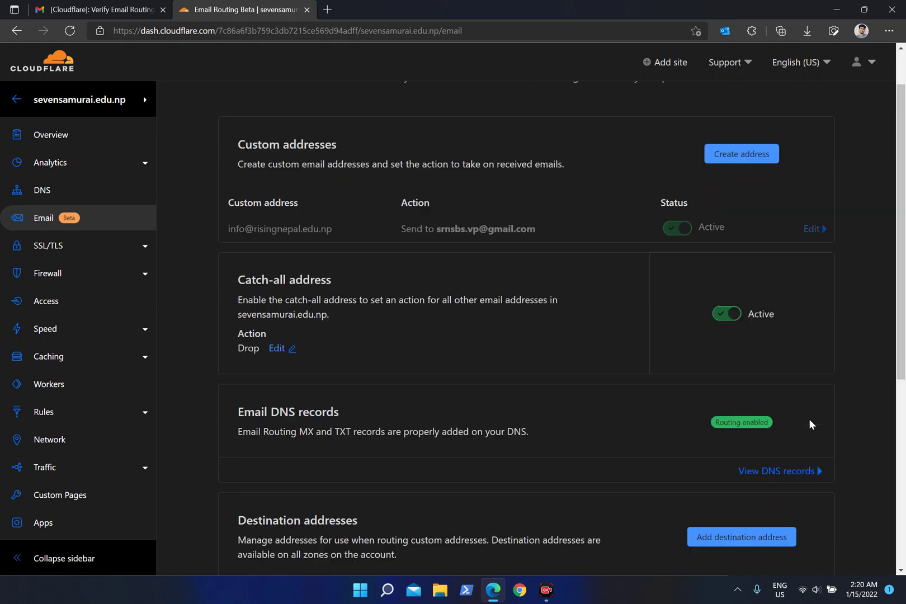
Reveal sevensamurai.edu.np's conflicting MX/TXT and four missing records, then go to DNS.
scroll(809, 423, up, 4)
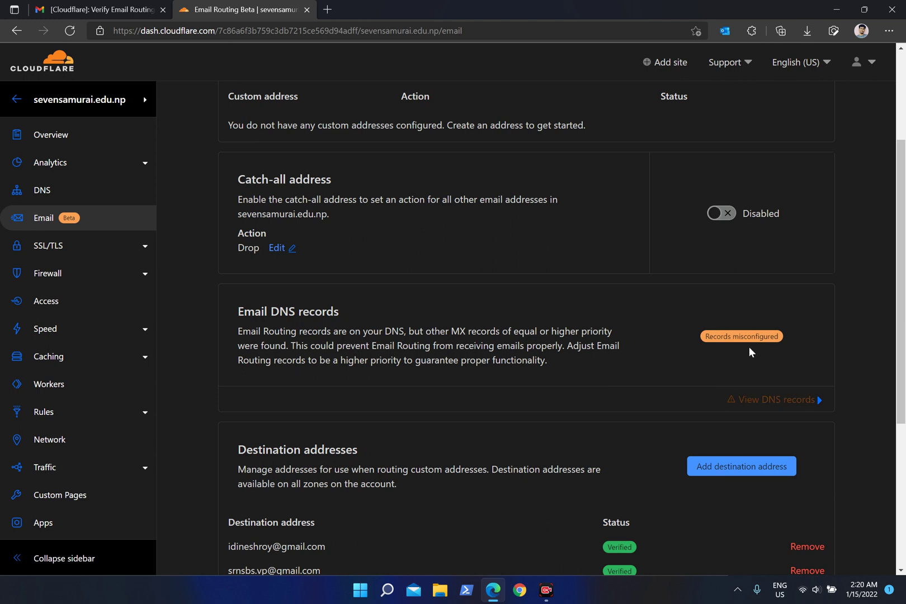
click(788, 401)
scroll(579, 388, down, 2)
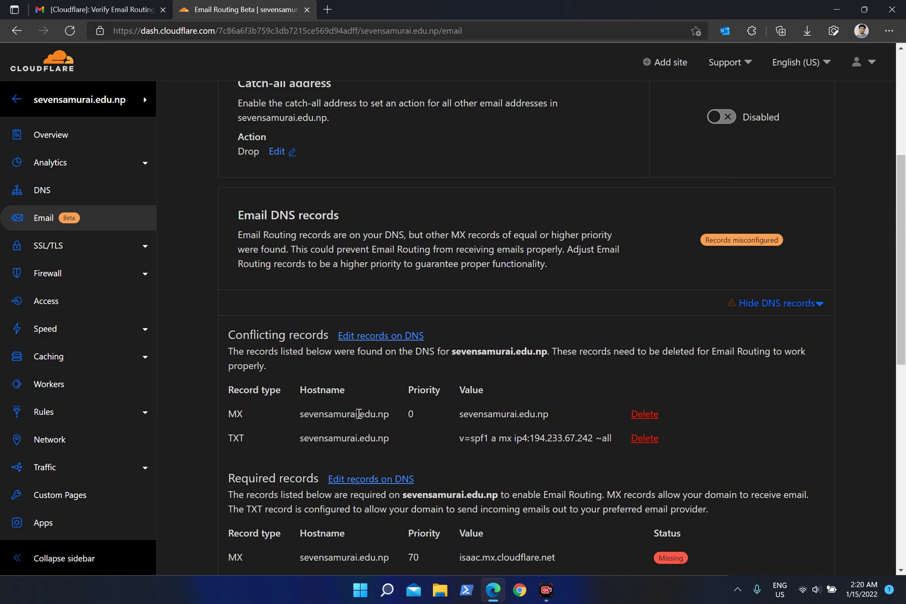
scroll(608, 423, down, 2)
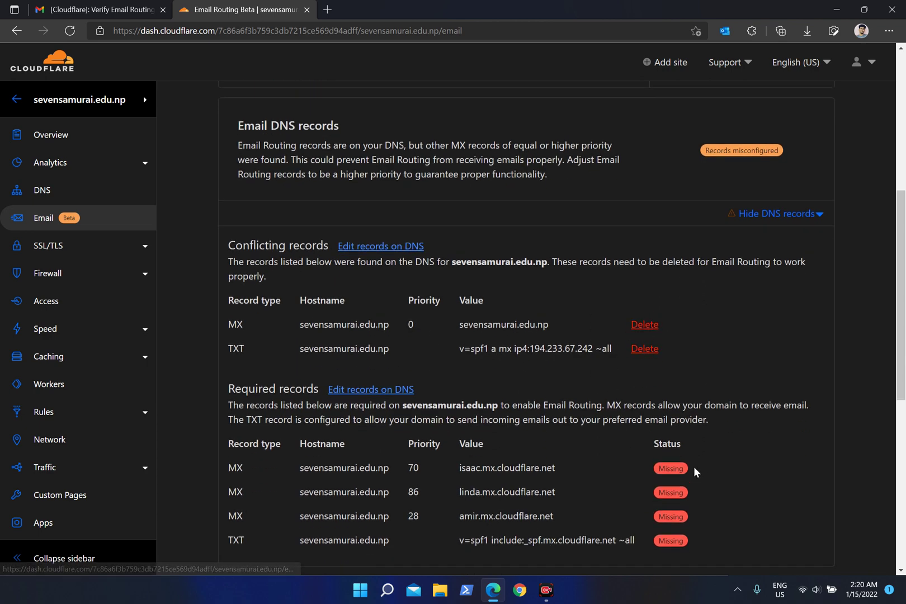
scroll(631, 470, down, 1)
scroll(632, 469, down, 1)
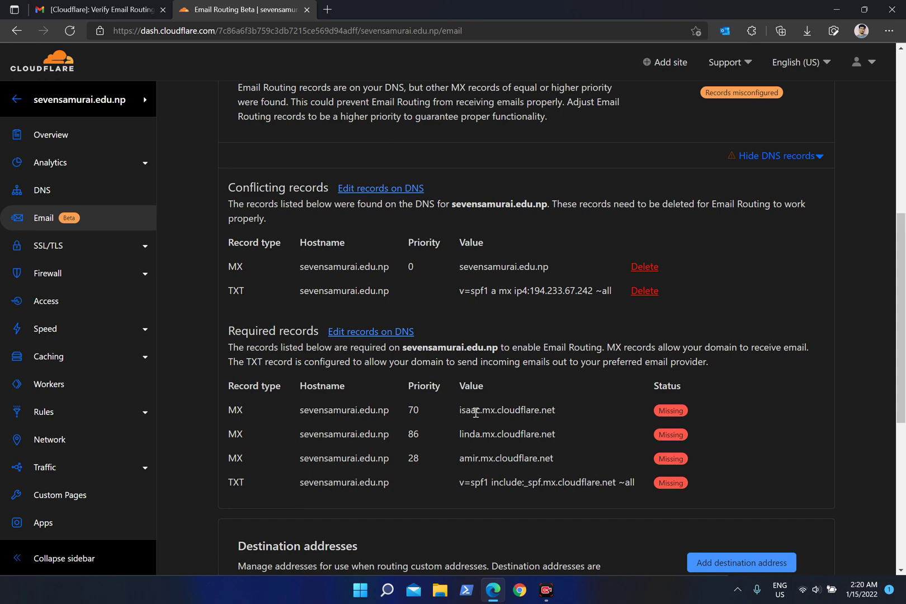
click(41, 190)
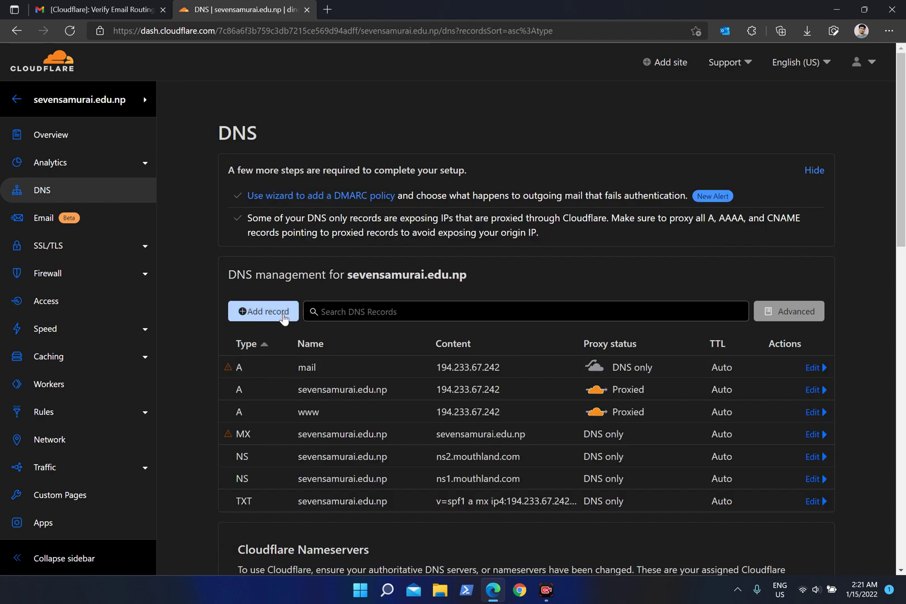
Begin a new MX record for sevensamurai.edu.np with name @ and priority 53.
click(282, 313)
click(262, 382)
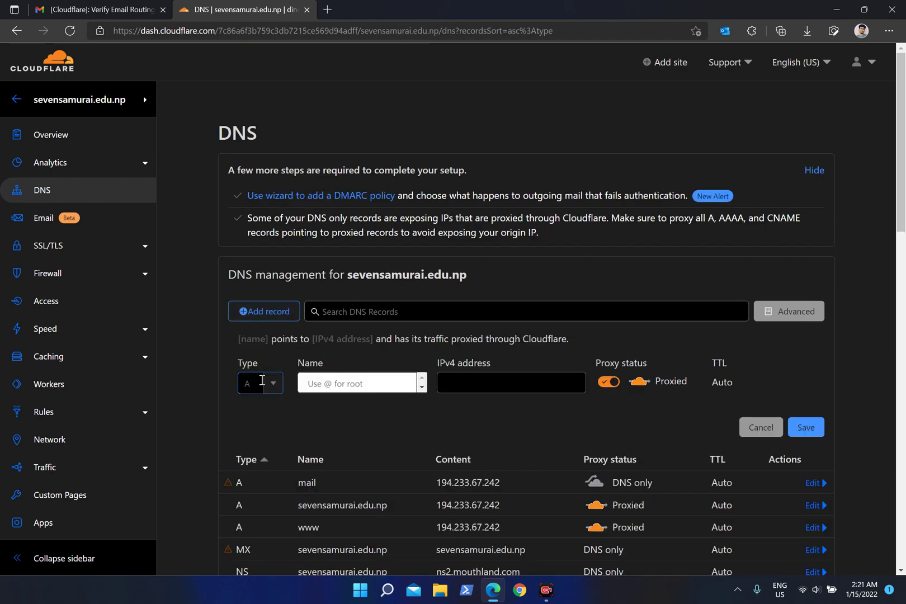
text(mx)
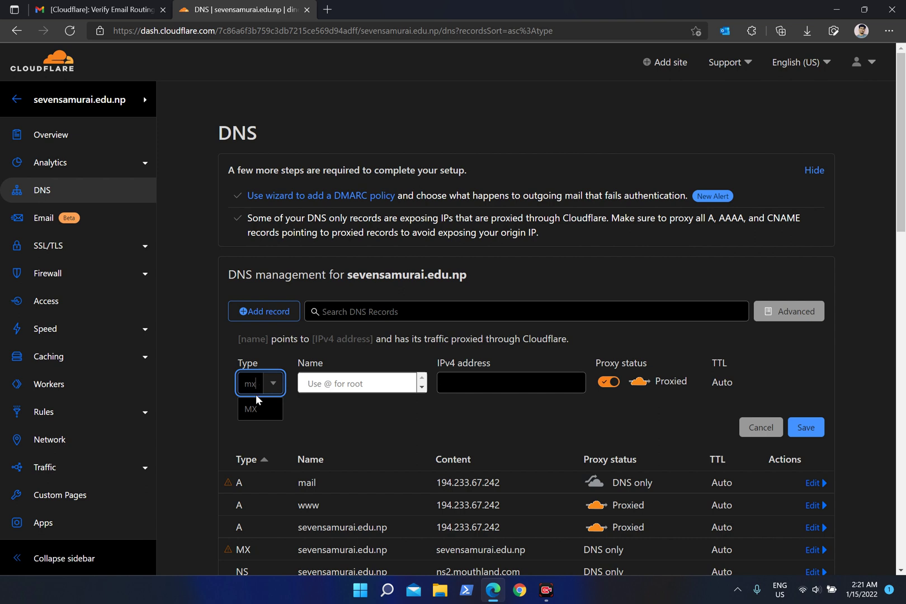
click(251, 415)
click(315, 391)
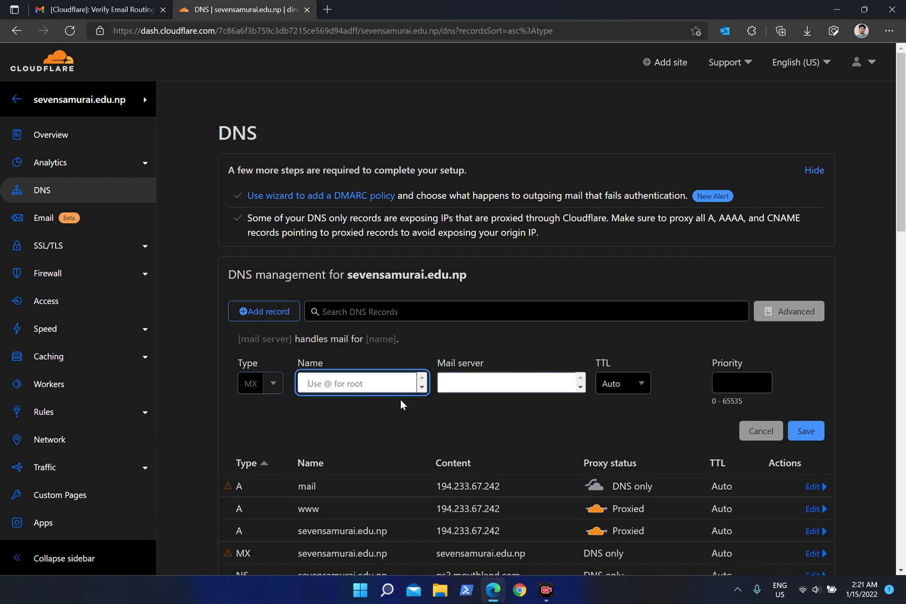
text(@)
click(488, 385)
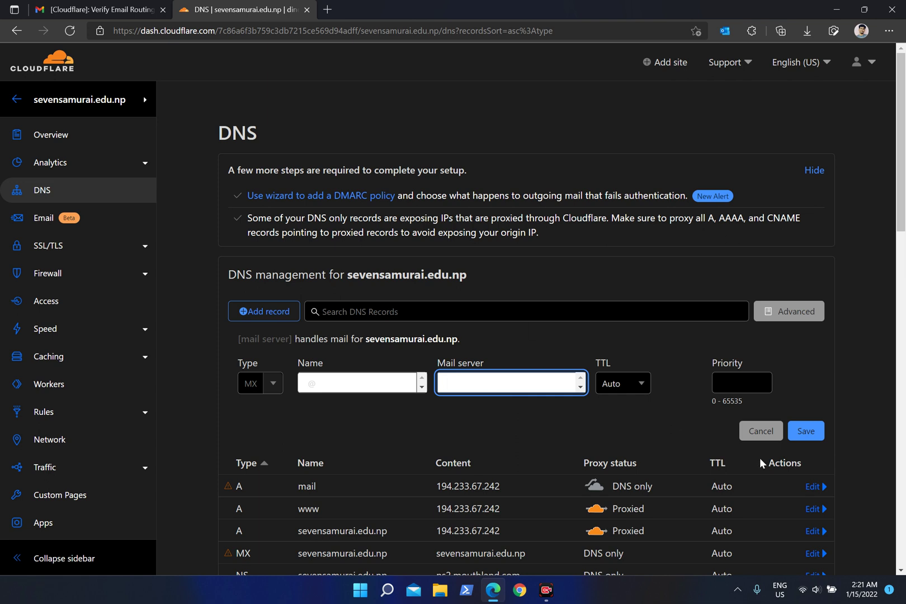
click(722, 377)
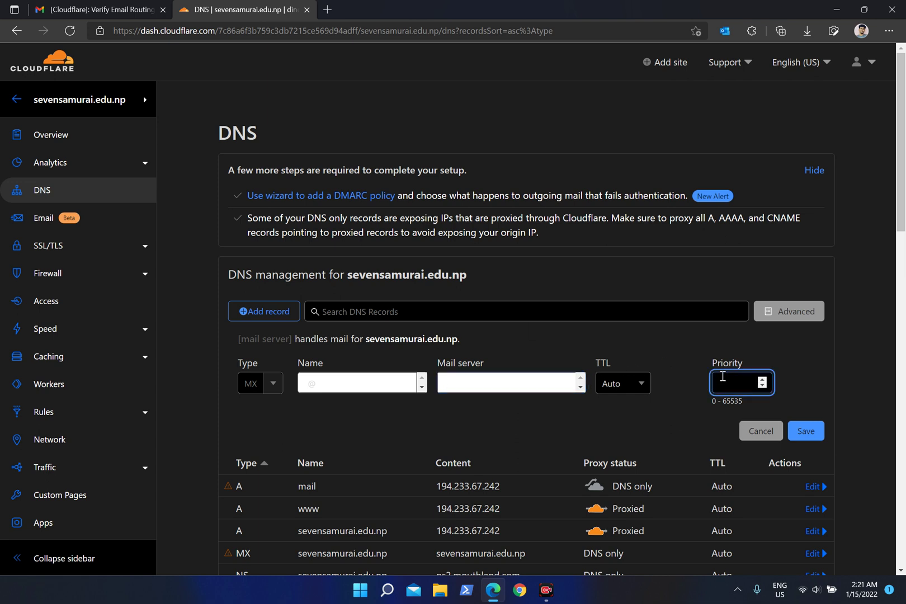
text(53)
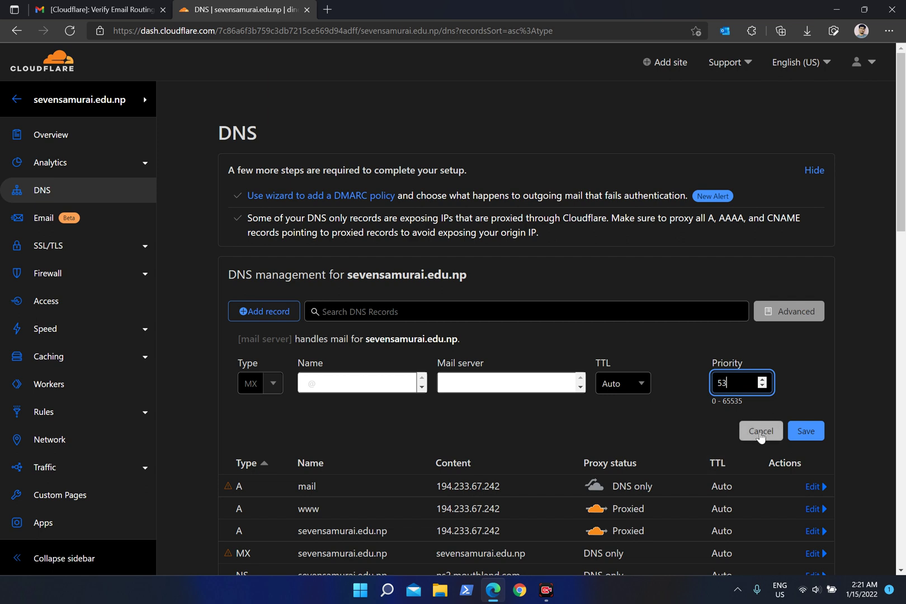
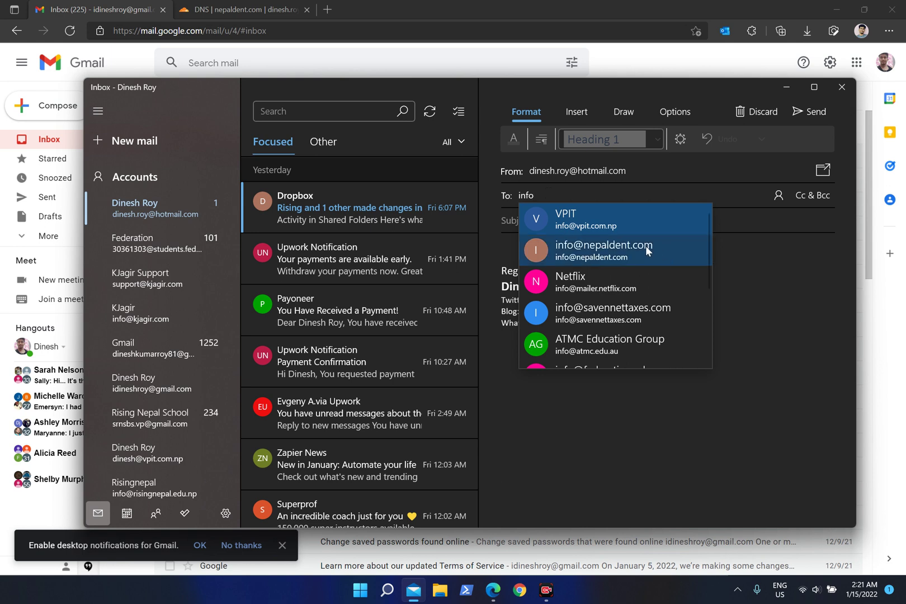
From Windows Mail, send 'Hello' with body 'Testing' to the Nepal Dent info address.
click(651, 254)
text(Hello)
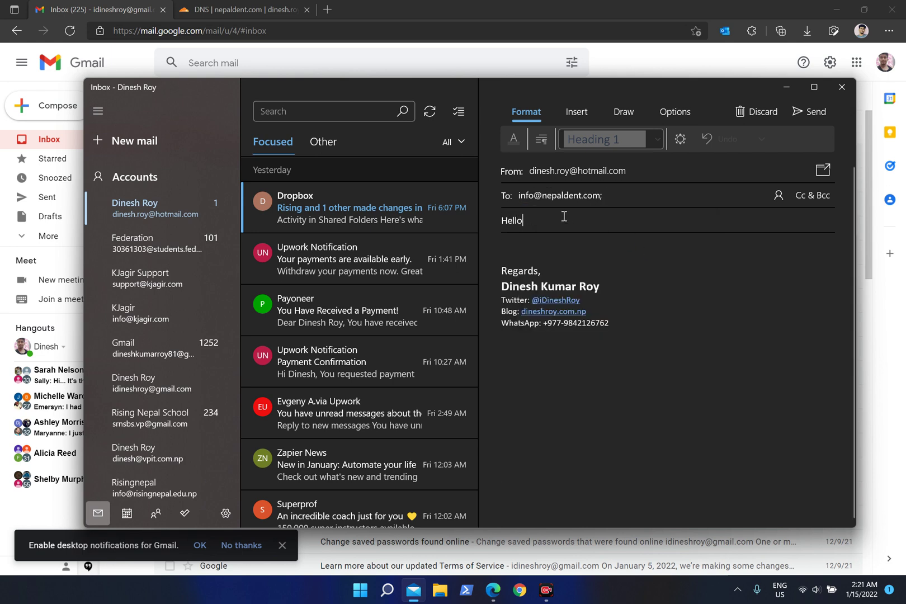
key(Tab)
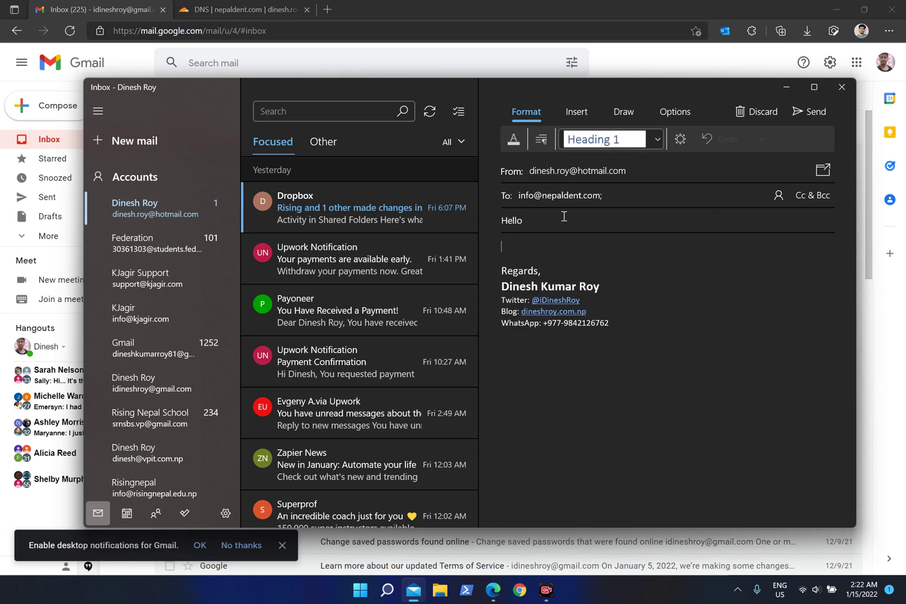
text(H)
click(811, 111)
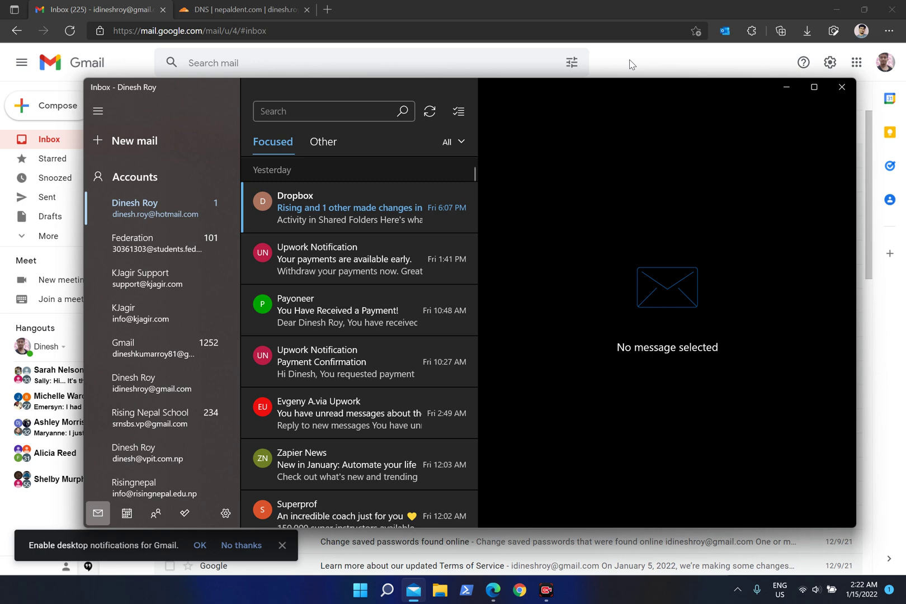
Bring Gmail forward, expand the full folder list and refresh the inbox.
click(630, 65)
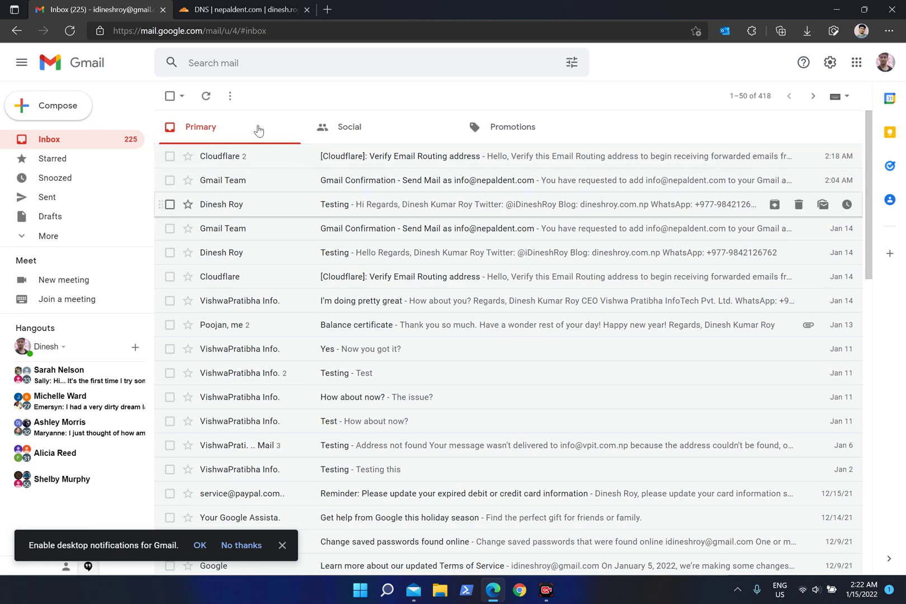
click(75, 236)
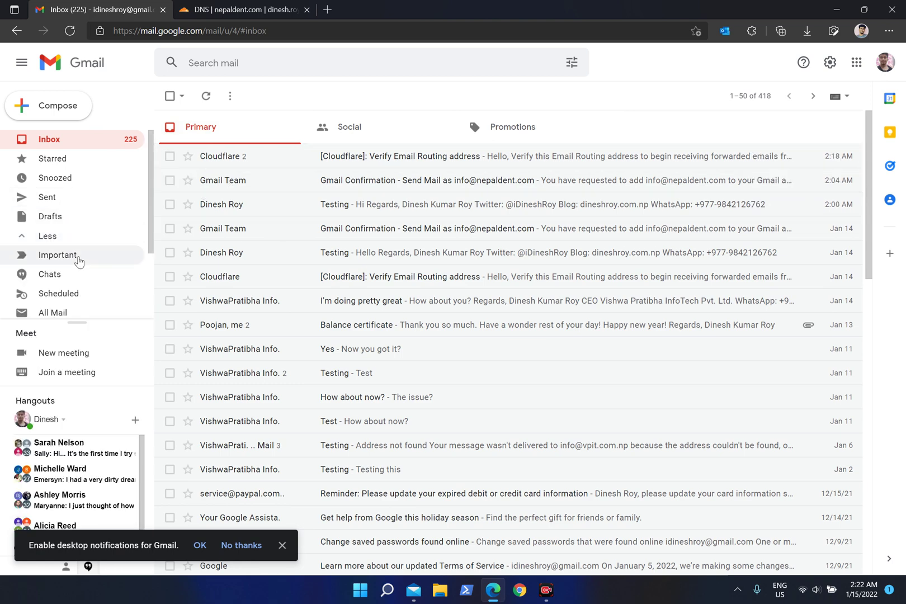
scroll(78, 260, down, 2)
scroll(81, 240, up, 2)
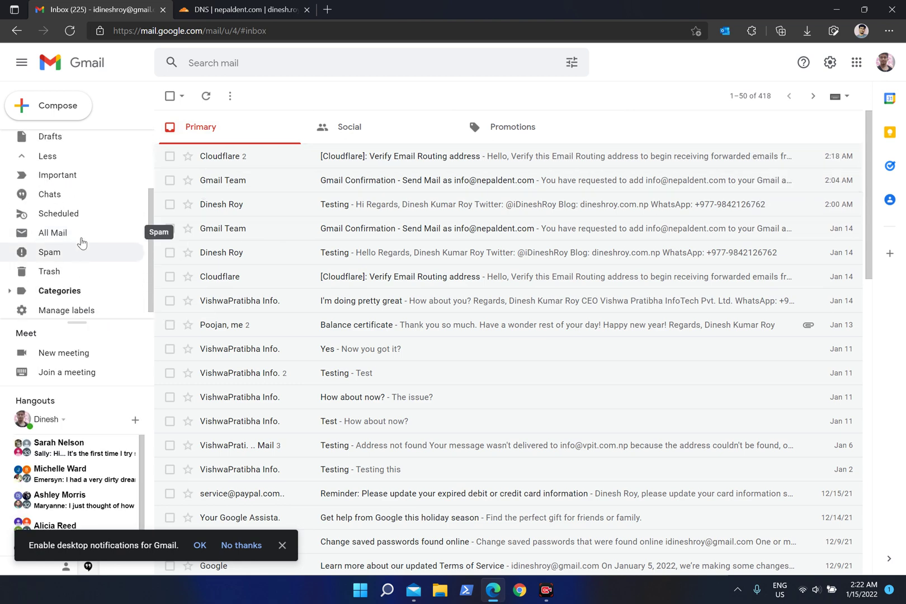
scroll(75, 235, up, 2)
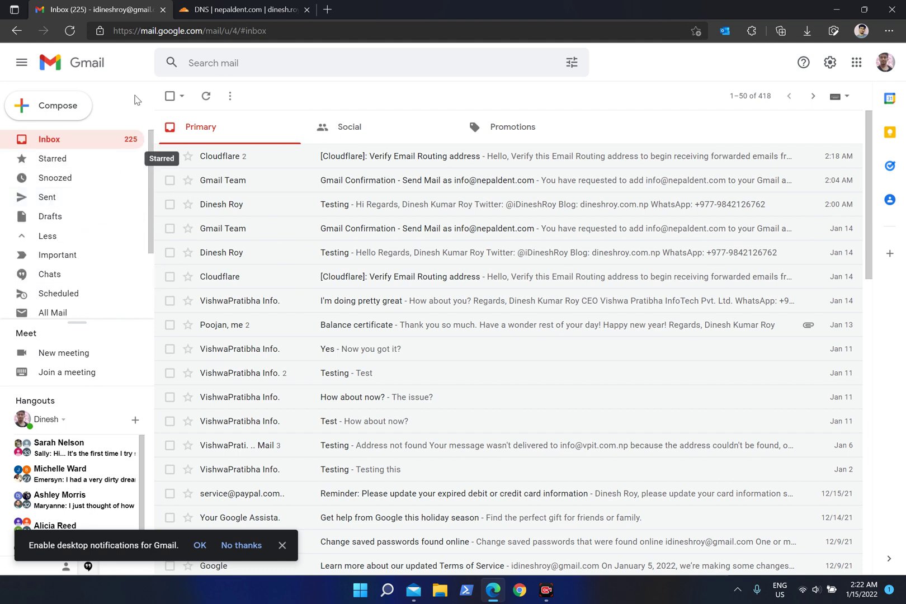
click(206, 97)
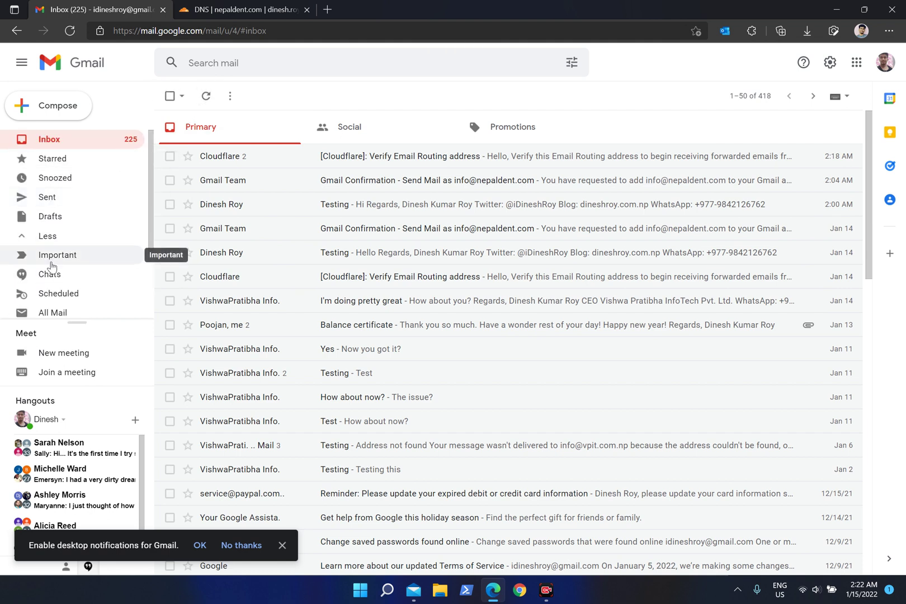
scroll(50, 263, down, 3)
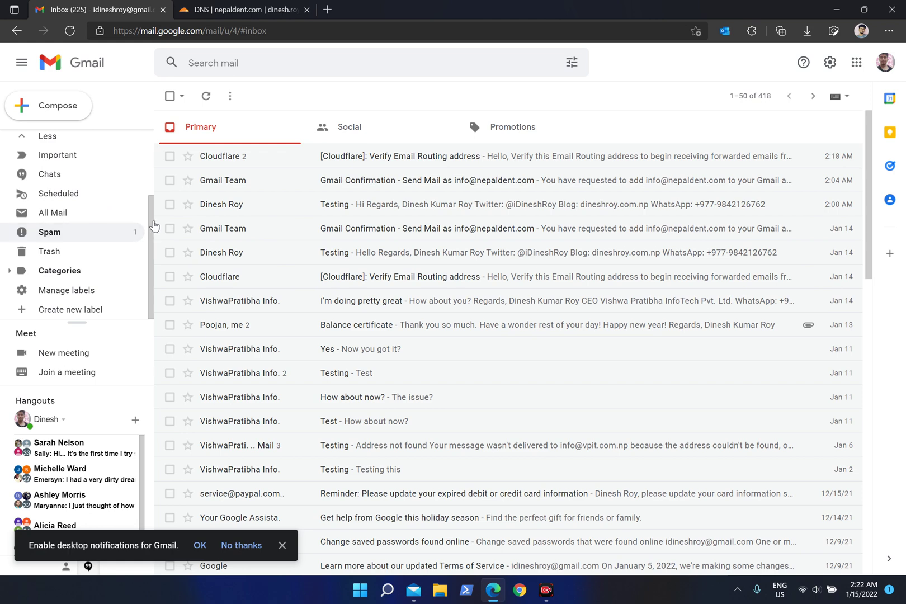
Mark the Hello message in Spam as not spam and return to the Inbox.
click(93, 232)
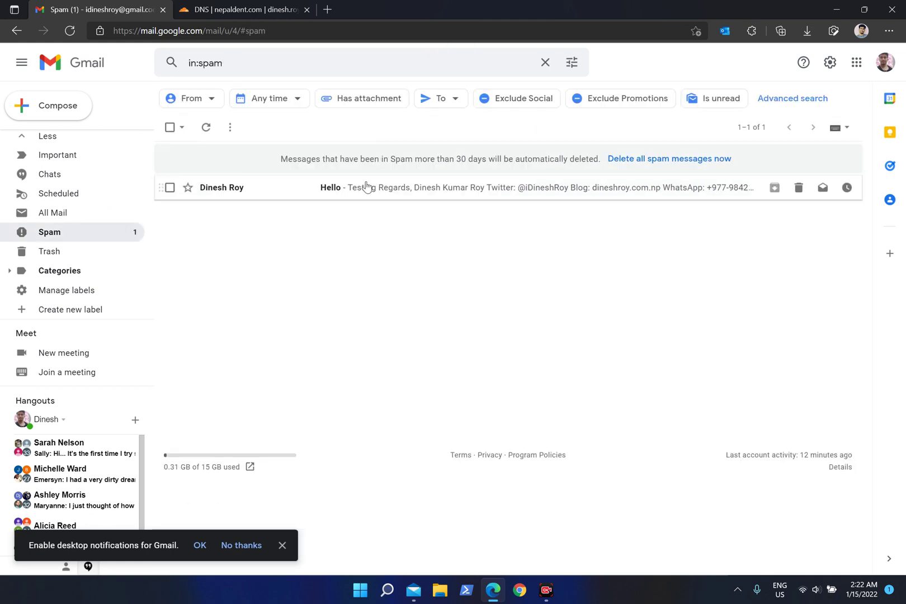
click(366, 185)
click(273, 238)
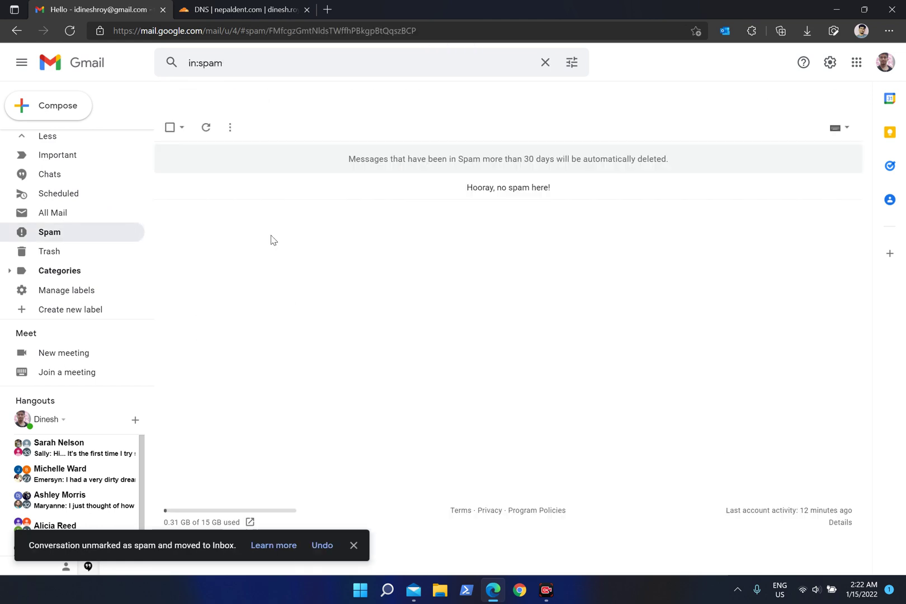
scroll(56, 155, up, 3)
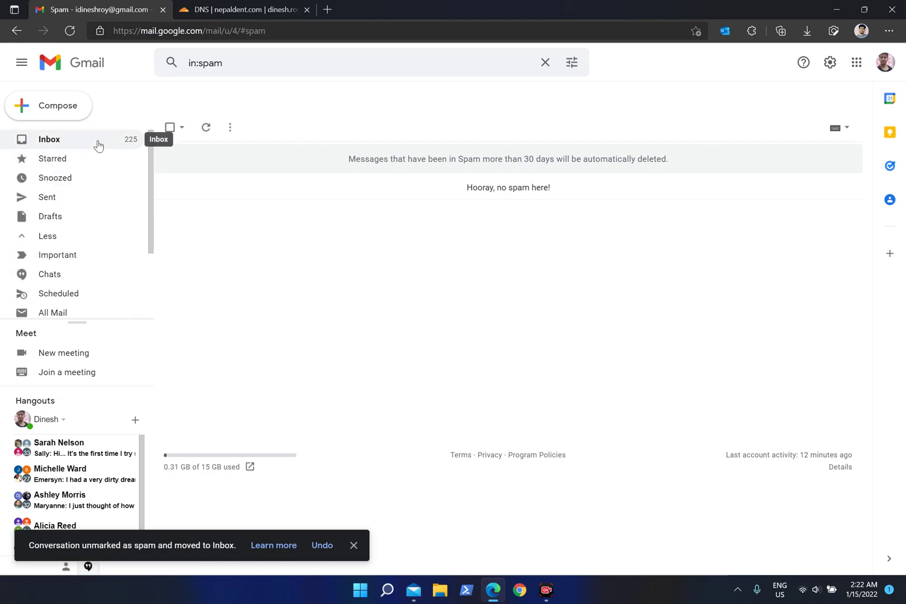
click(96, 141)
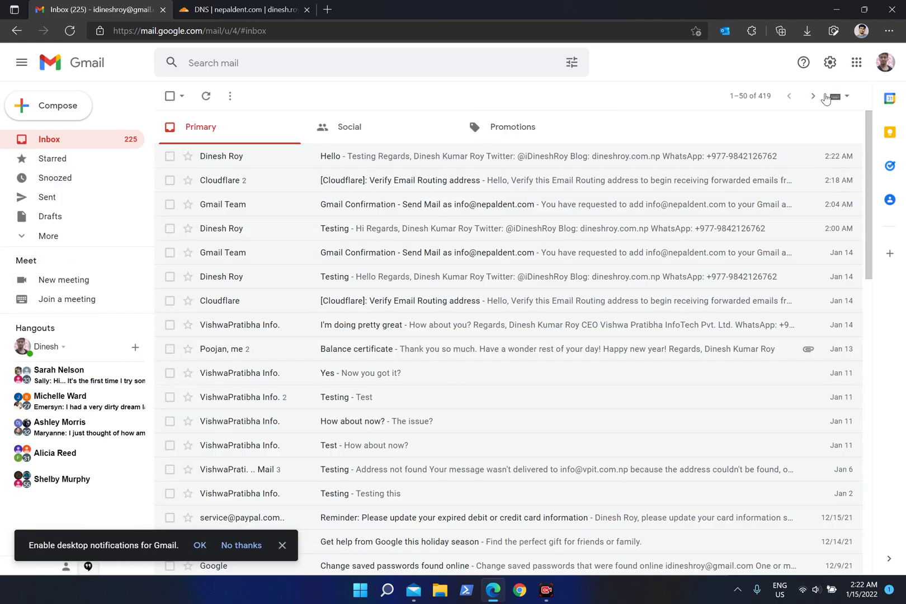
Open the received Hello message and start a reply, removing the original sender as recipient.
click(394, 158)
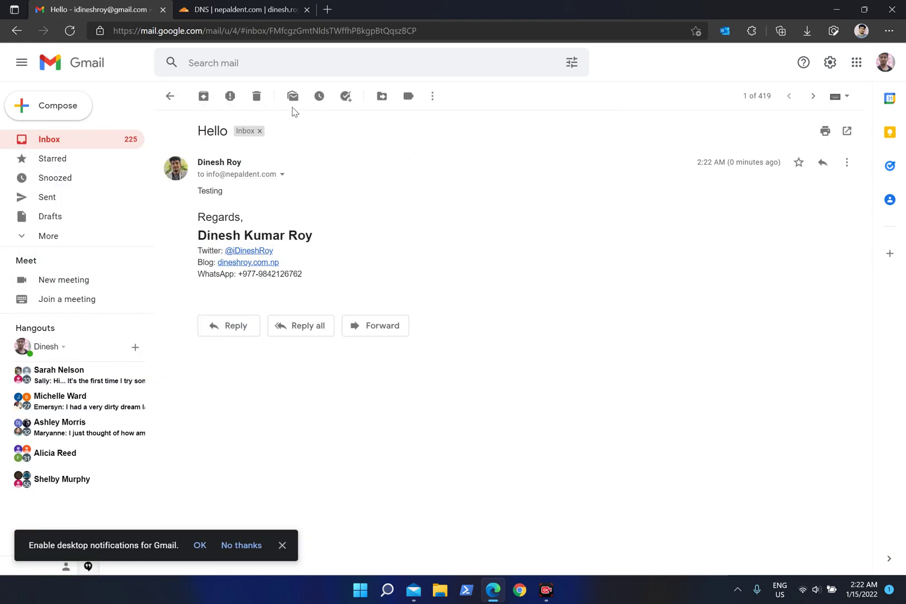
click(172, 95)
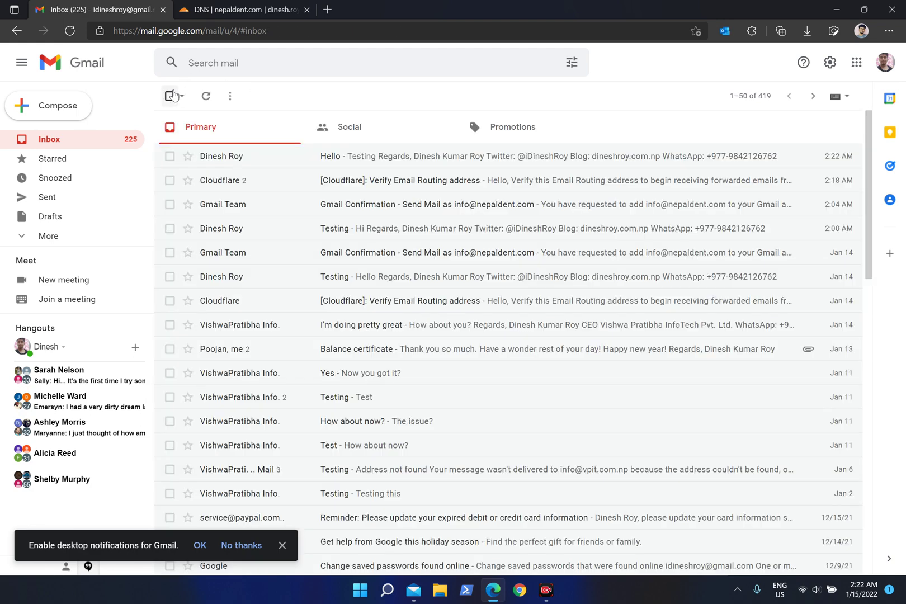
click(362, 162)
click(232, 326)
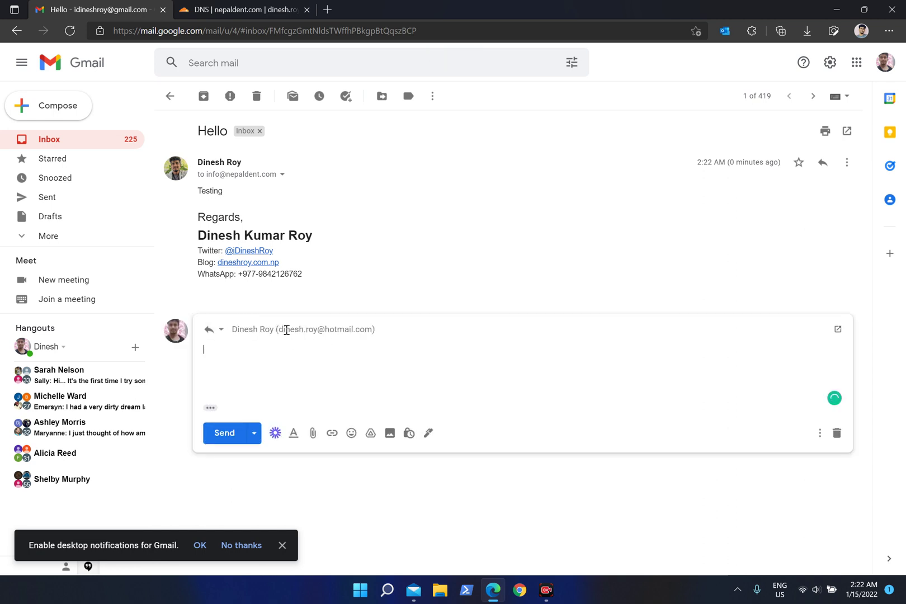
click(340, 332)
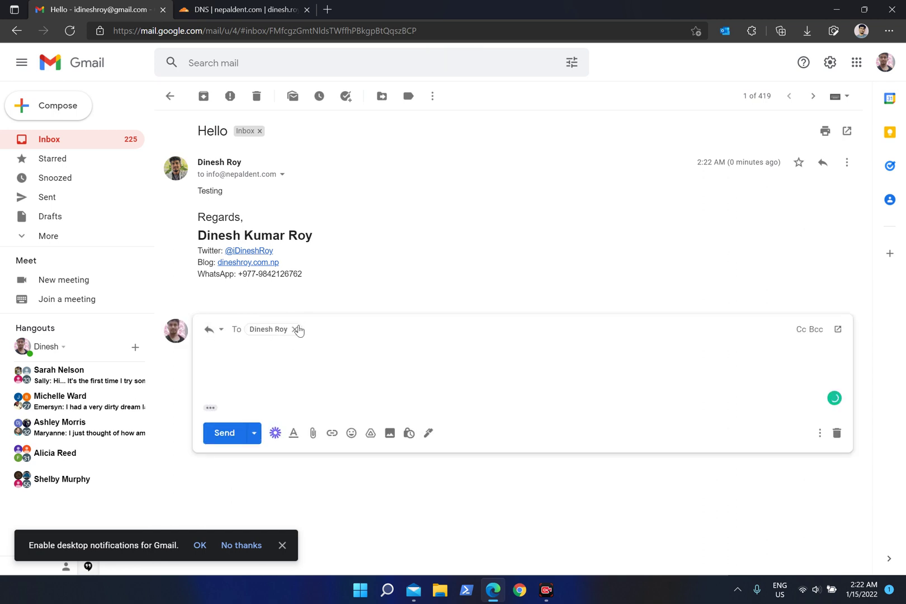
click(323, 372)
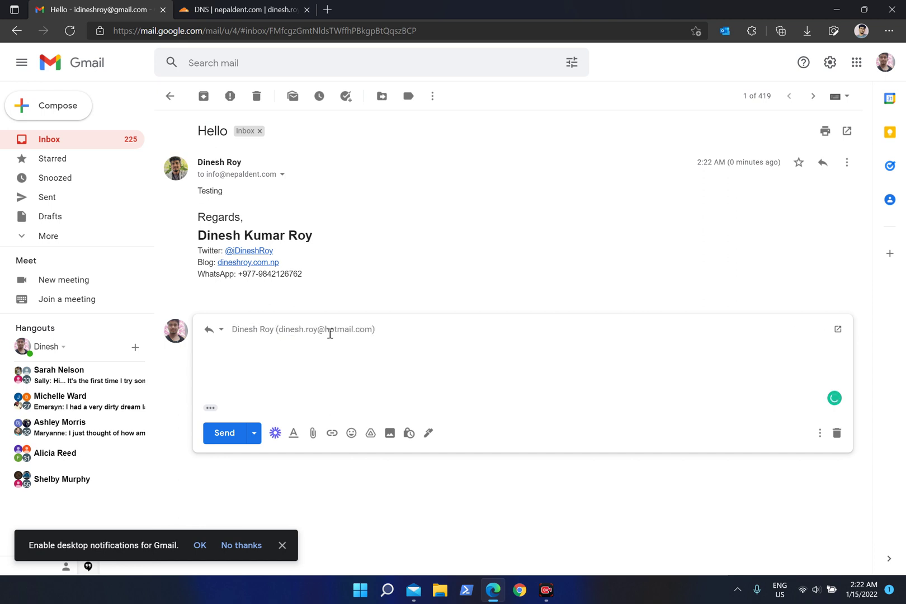
click(377, 331)
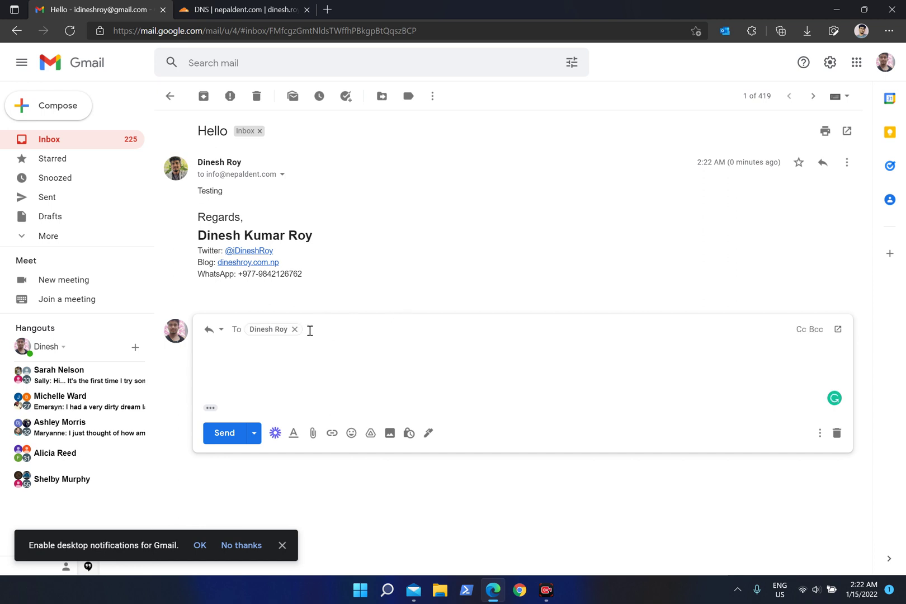
mouse_move(298, 334)
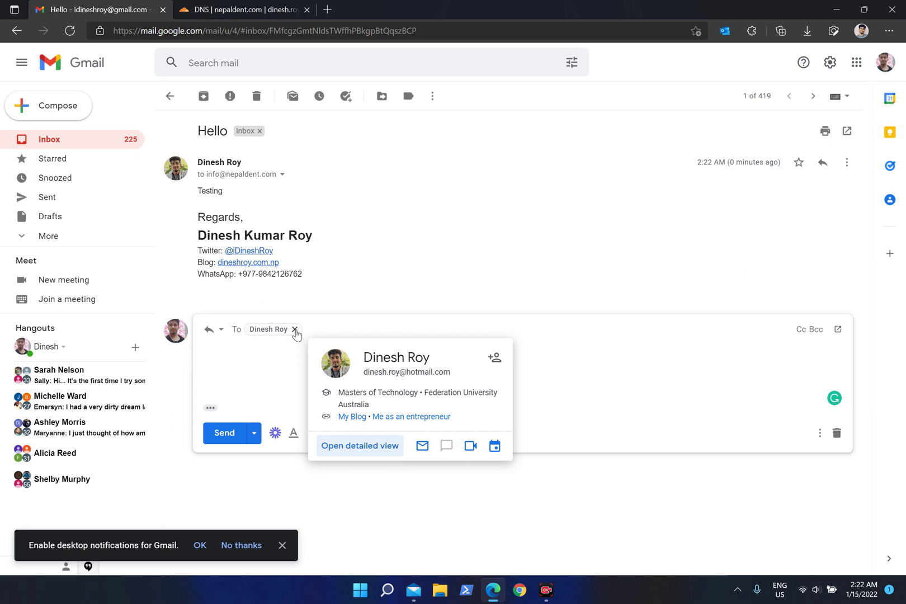
click(259, 364)
click(410, 321)
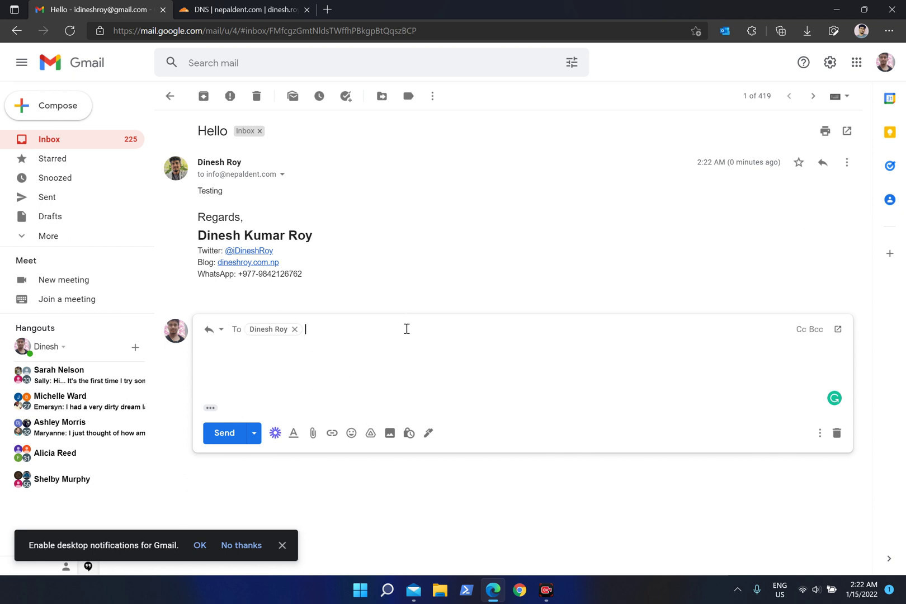
click(295, 329)
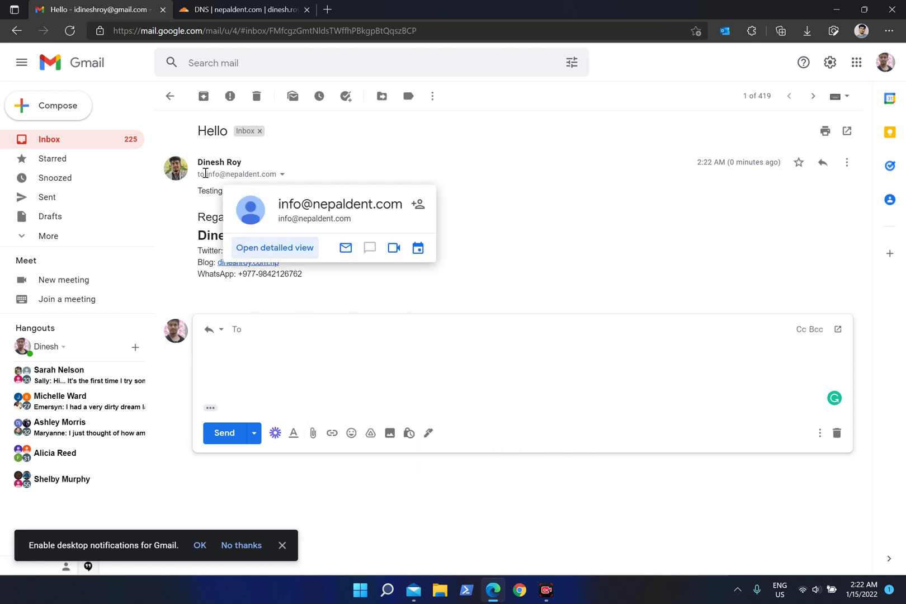
Compare the Nepal Dent address with the signed-in account, then discard the reply draft.
drag(206, 175, 293, 176)
mouse_move(446, 224)
mouse_down()
mouse_move(491, 425)
mouse_move(501, 390)
mouse_up()
click(685, 248)
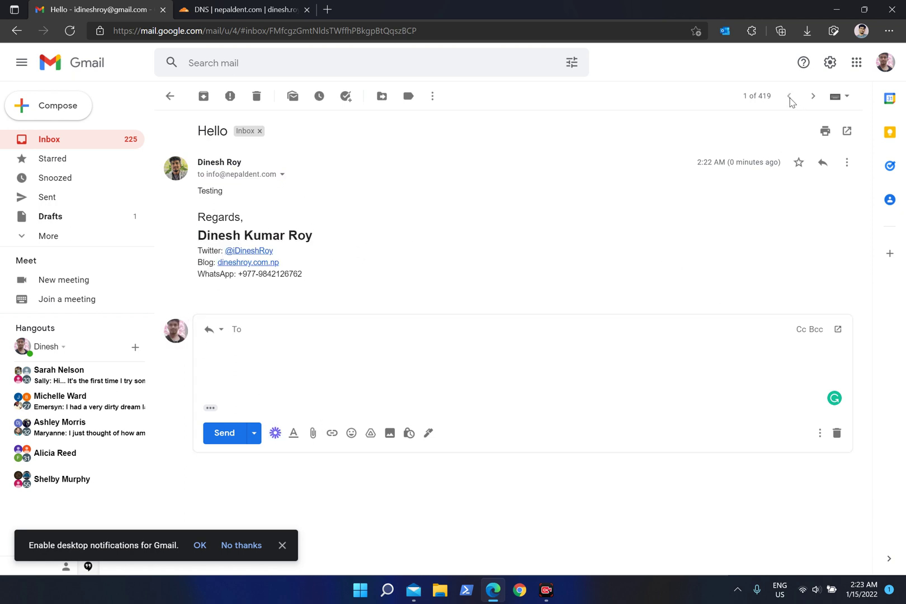
click(884, 62)
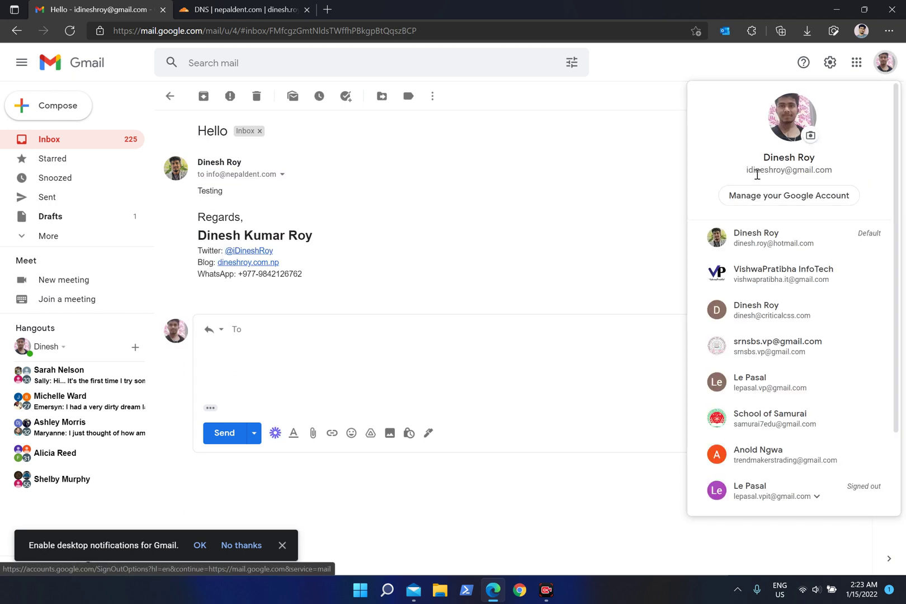
drag(754, 170, 880, 176)
click(507, 214)
click(251, 382)
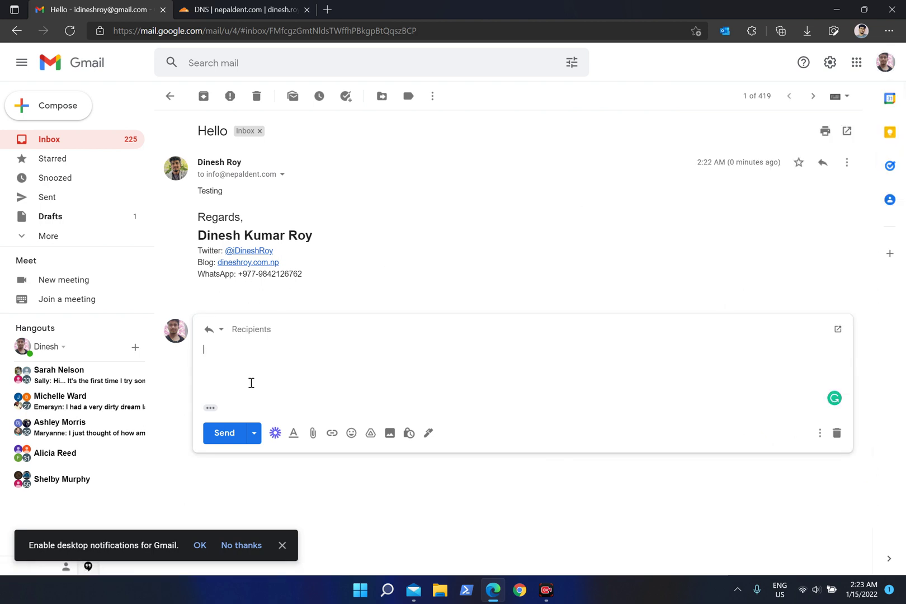
click(836, 432)
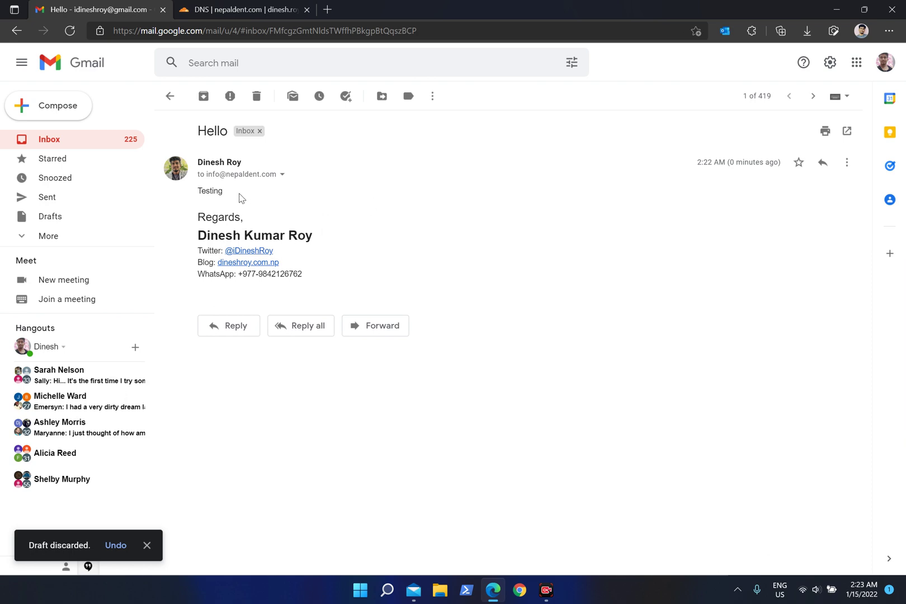
click(171, 96)
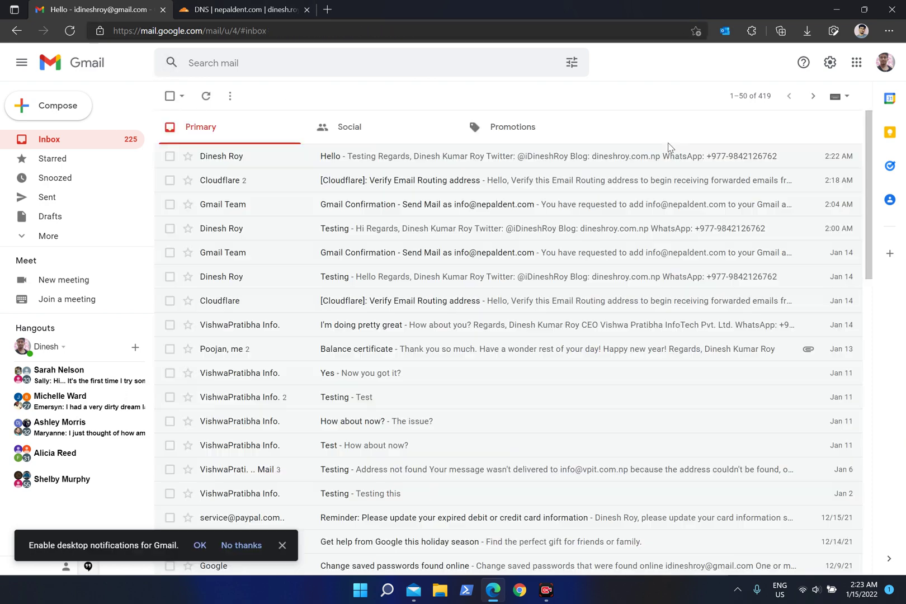
Go to Accounts and Import settings and start adding another address under Send mail as.
click(830, 62)
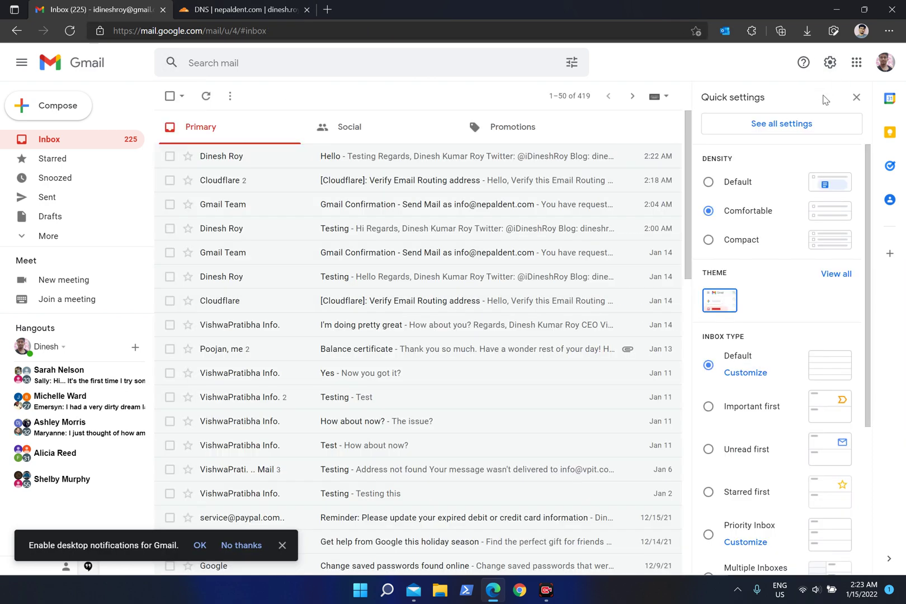
click(799, 130)
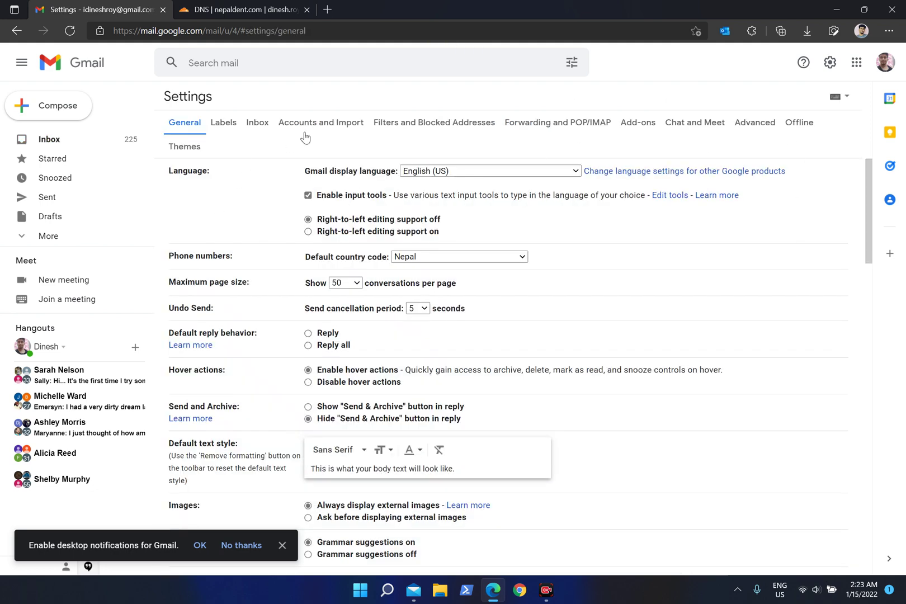
click(304, 123)
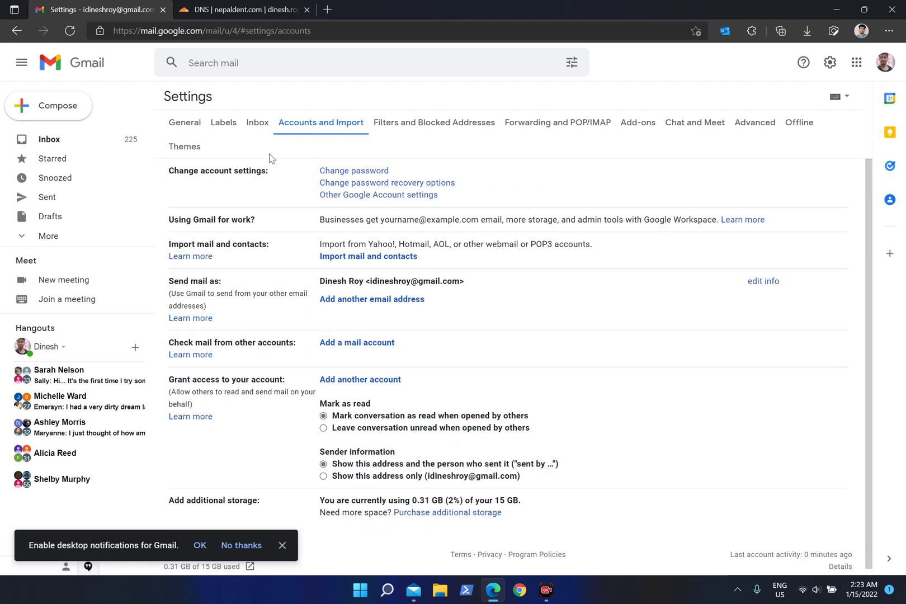
scroll(249, 353, down, 1)
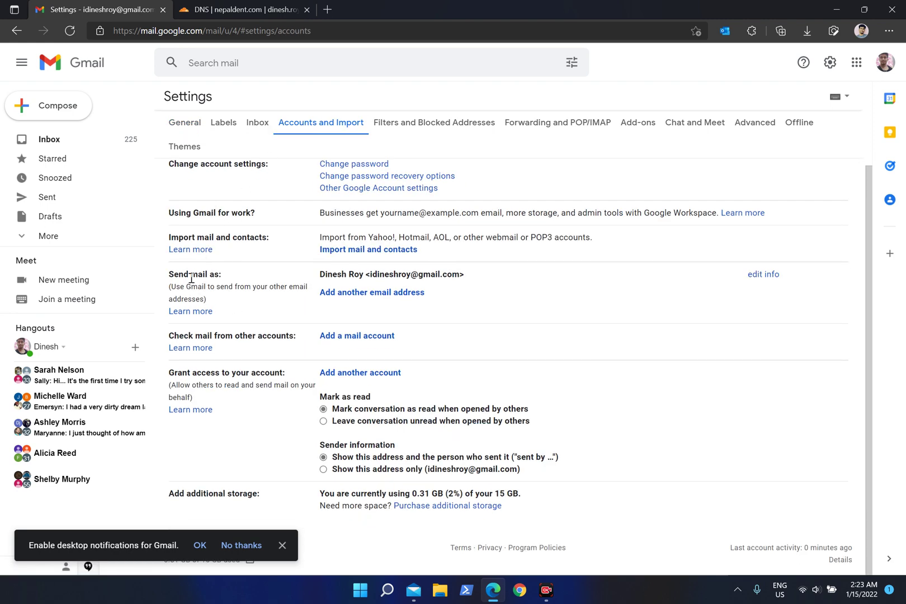
drag(170, 276, 225, 276)
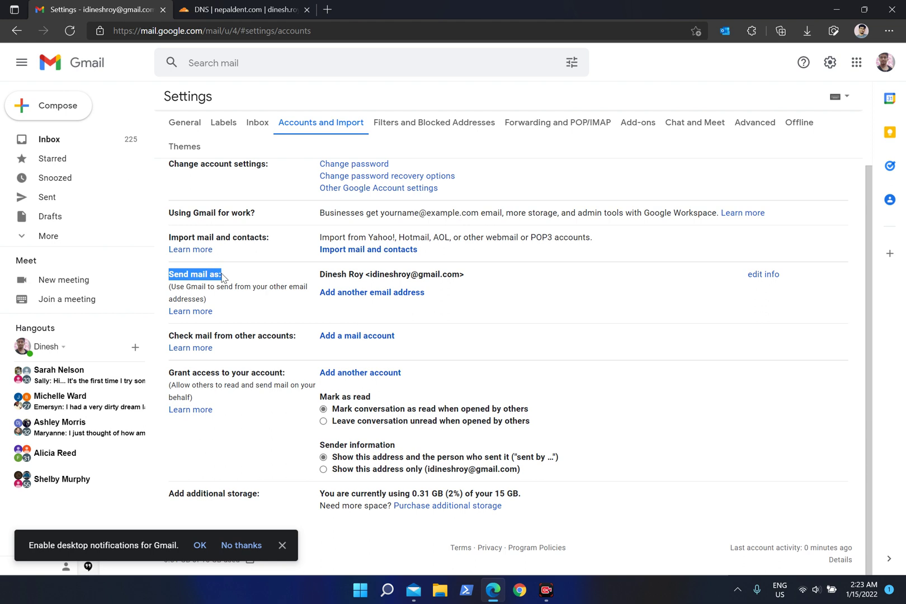
click(505, 283)
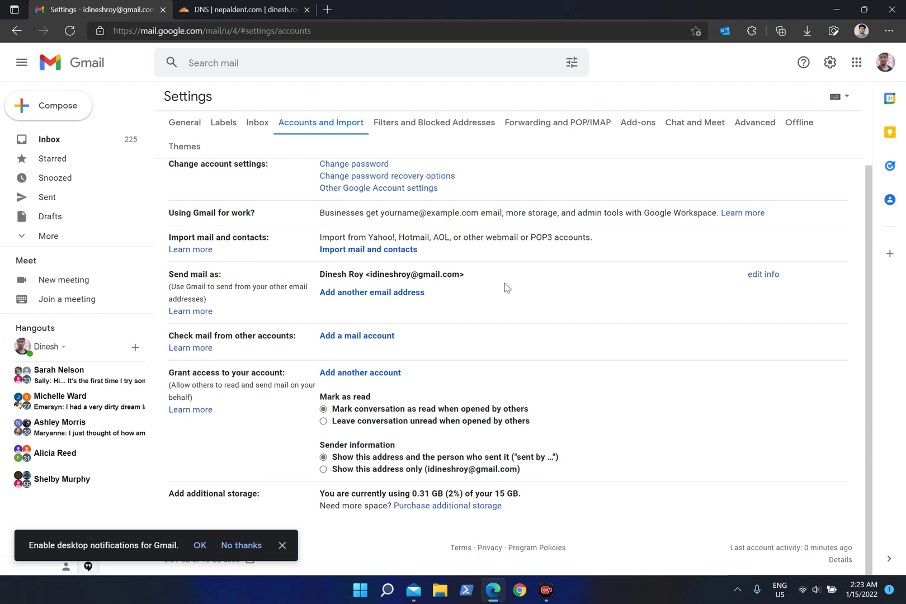
click(399, 293)
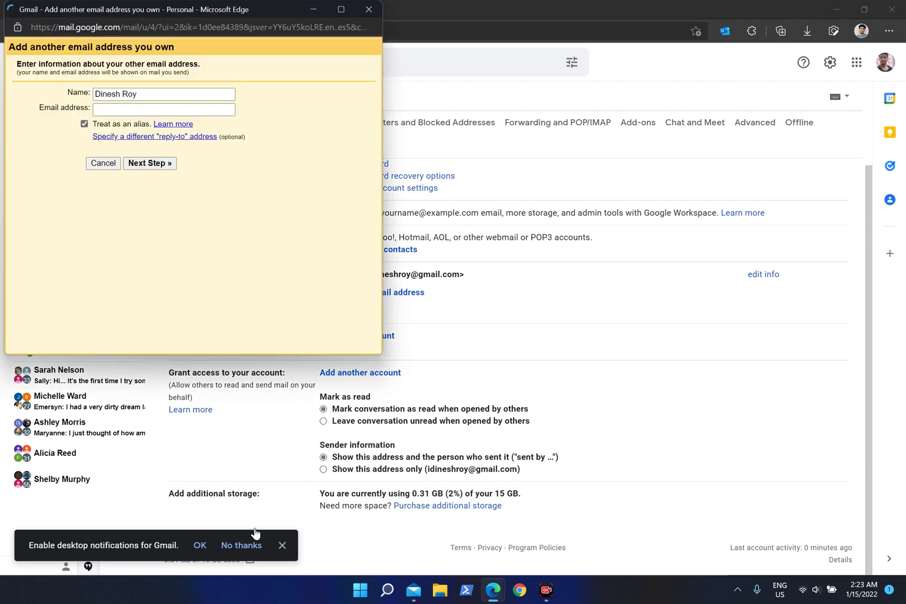
Dismiss the desktop notifications prompt and reopen the add-address form.
click(281, 547)
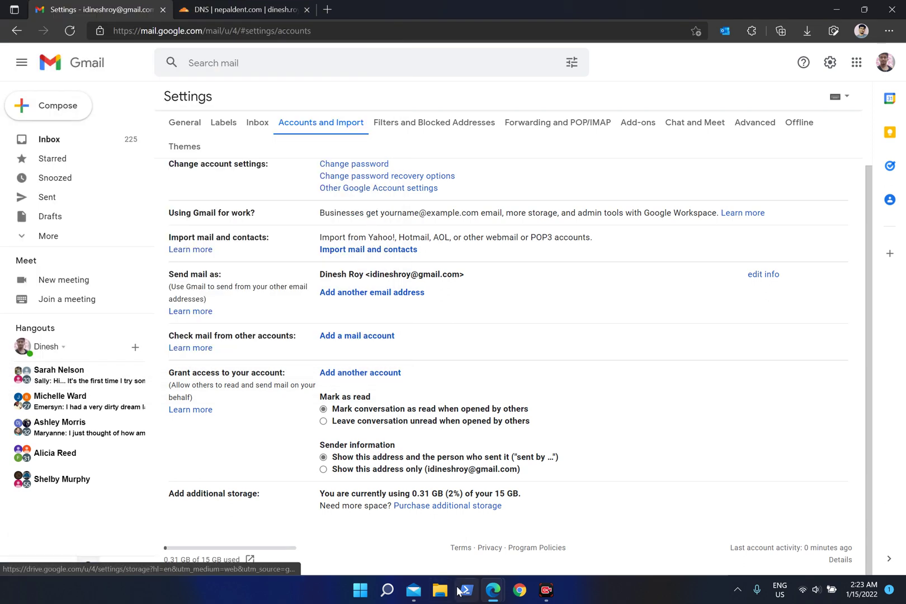
mouse_move(495, 597)
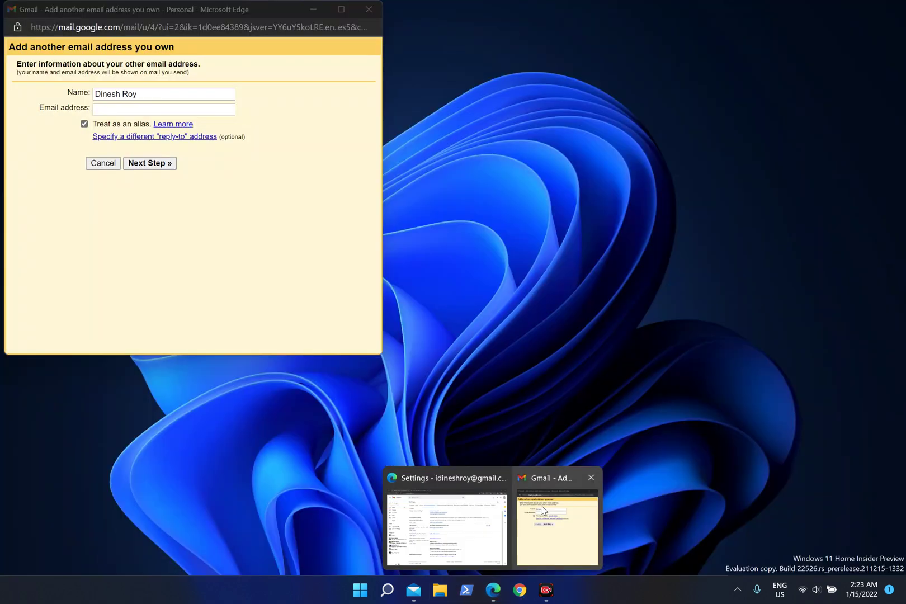
click(558, 517)
triple_click(148, 93)
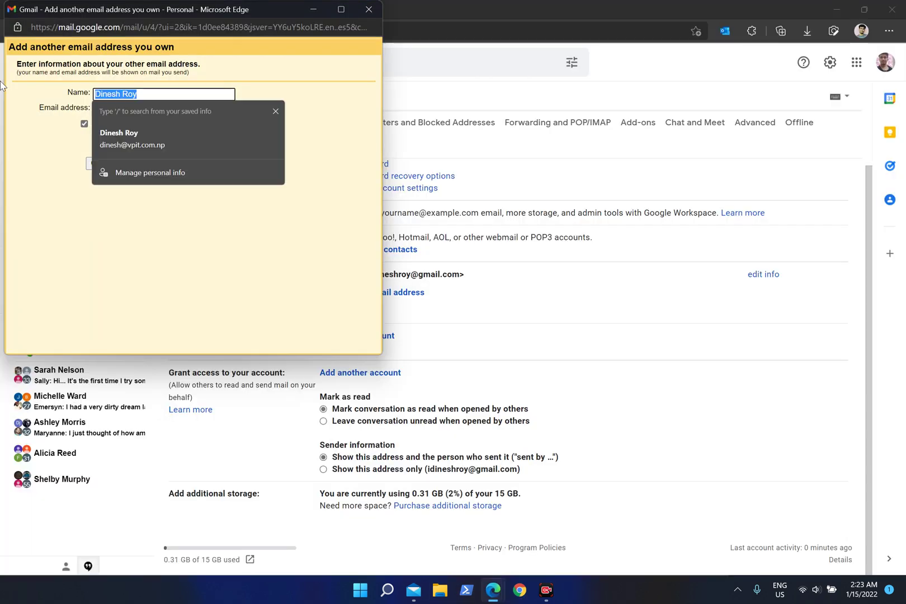
click(368, 9)
click(361, 293)
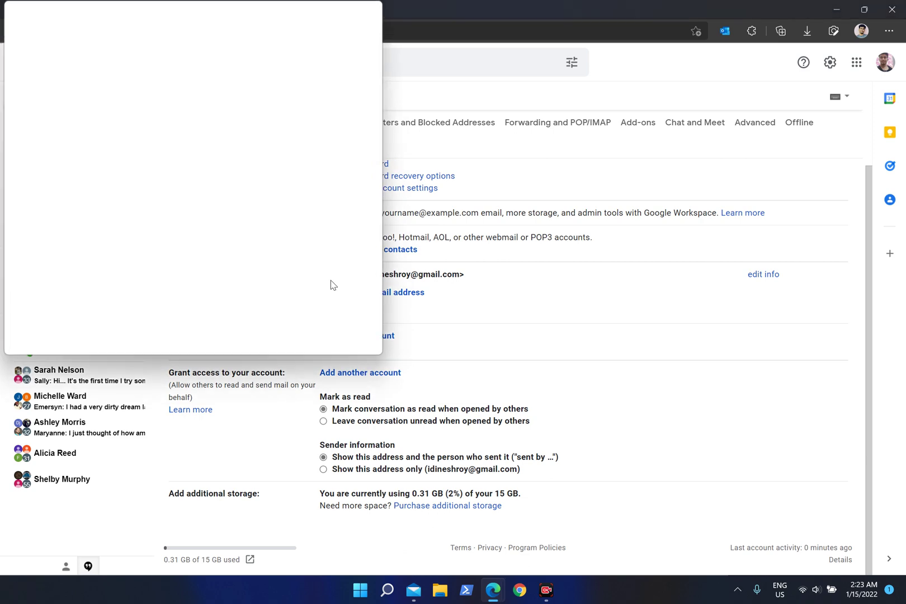
Enter 'Nepal Dent' as the sender name and autofill the info address into the email field.
triple_click(154, 96)
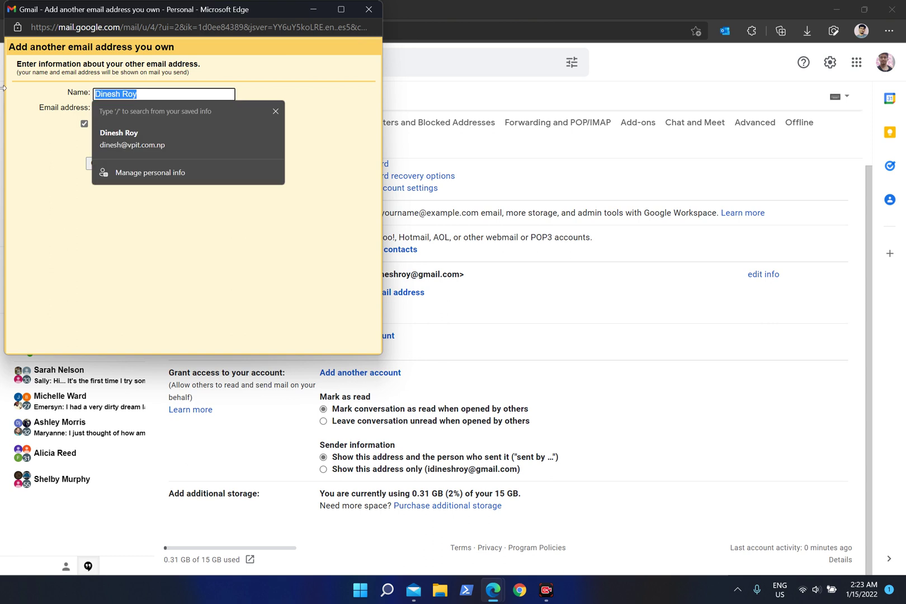
text(Nepa)
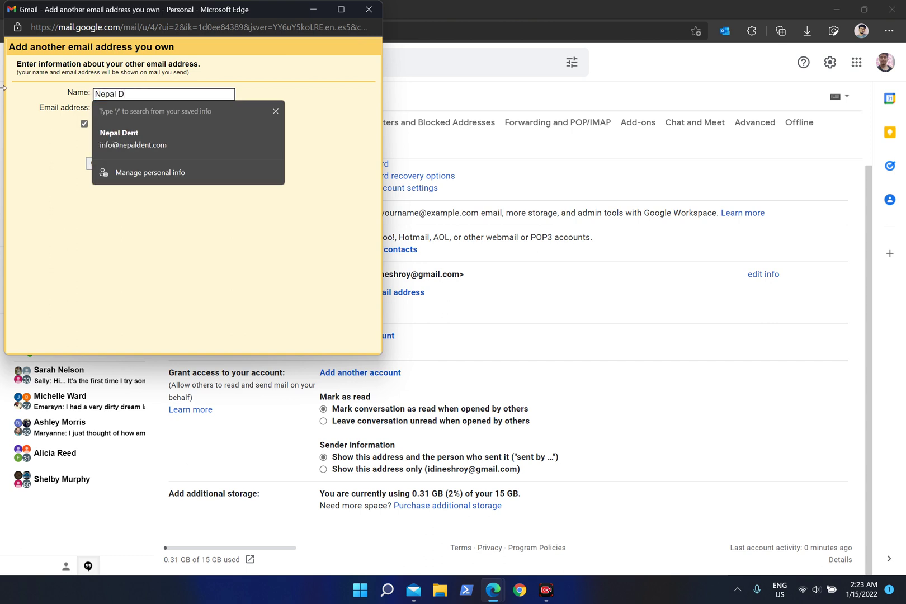
text(l D)
key(Down)
key(Return)
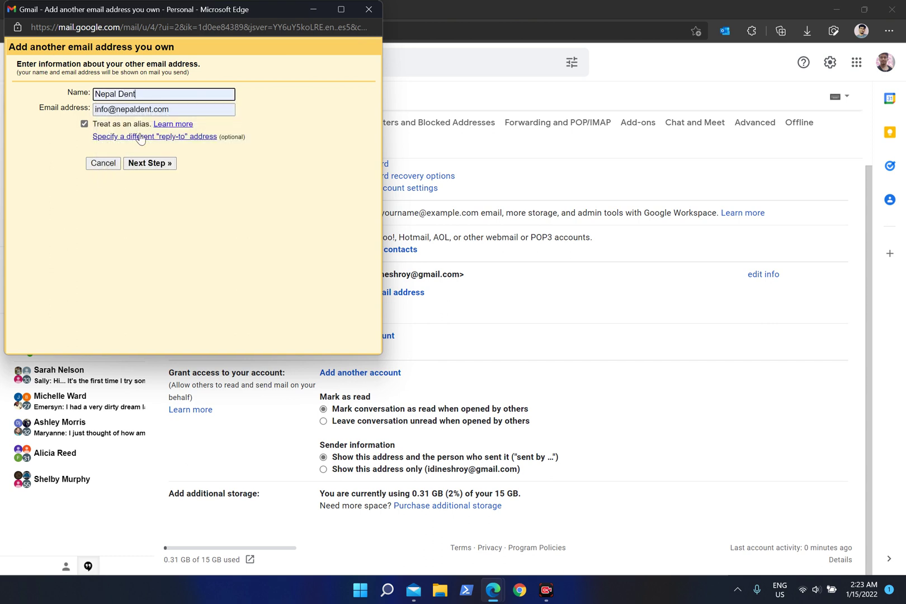
click(199, 110)
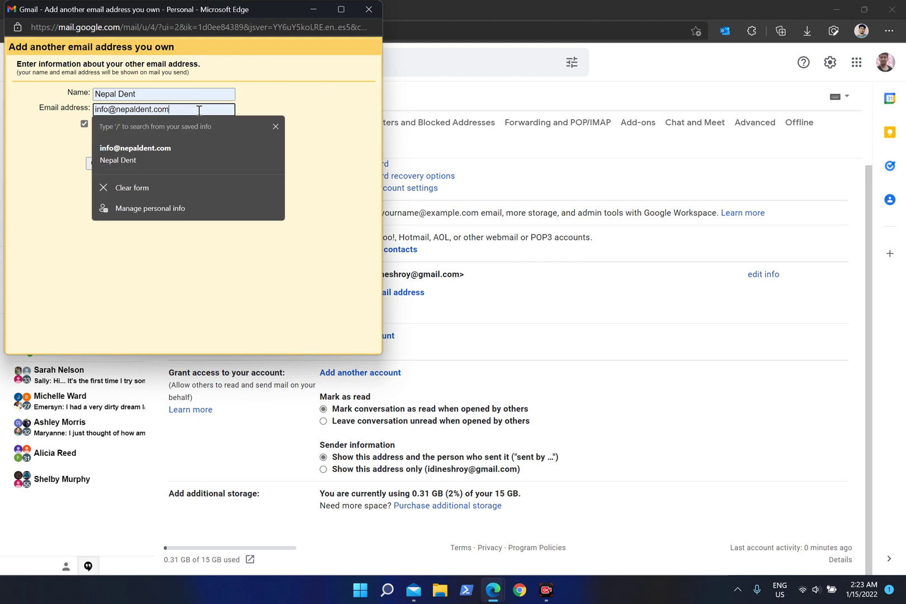
click(38, 194)
click(151, 93)
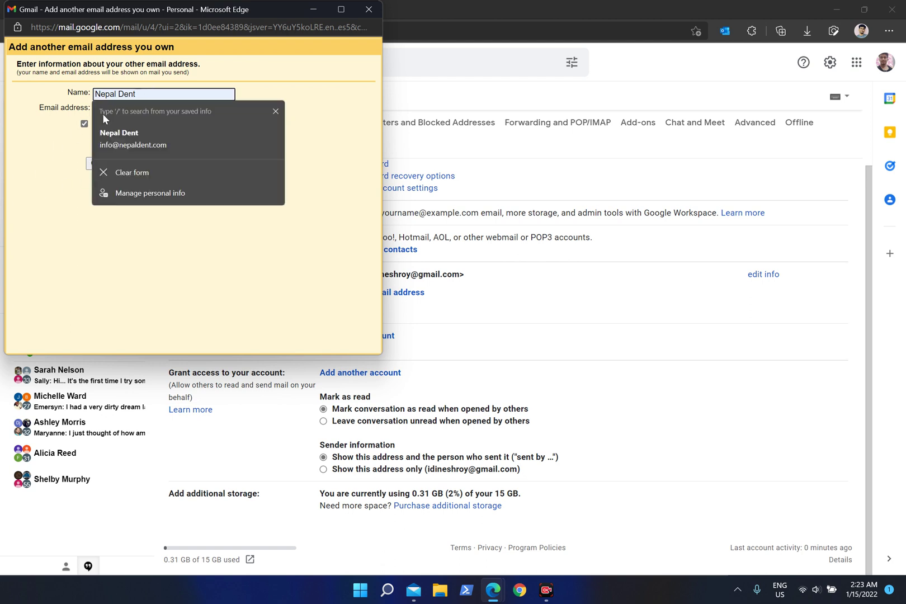
click(56, 164)
Continue to the SMTP step and set the server to mail.nepaldent.com.
click(172, 163)
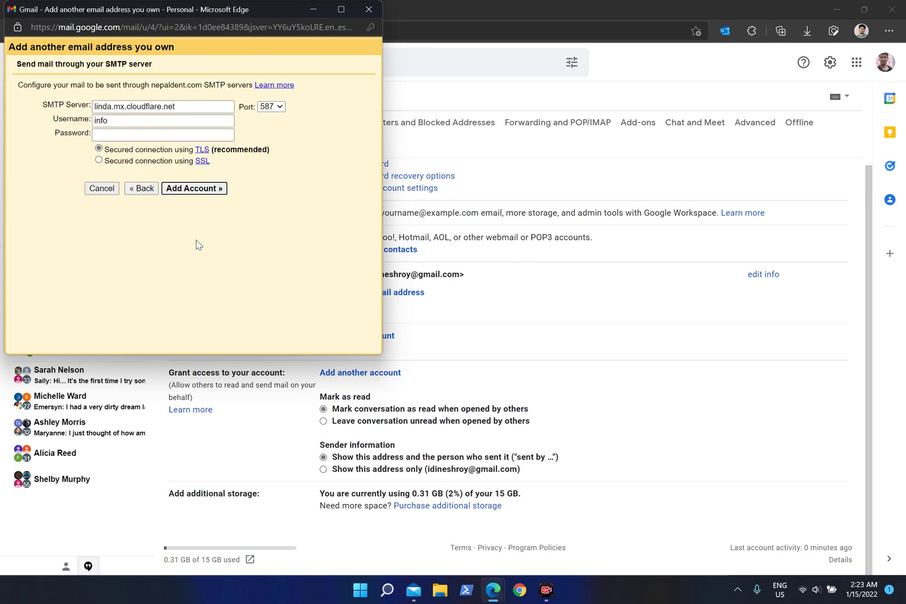
click(200, 107)
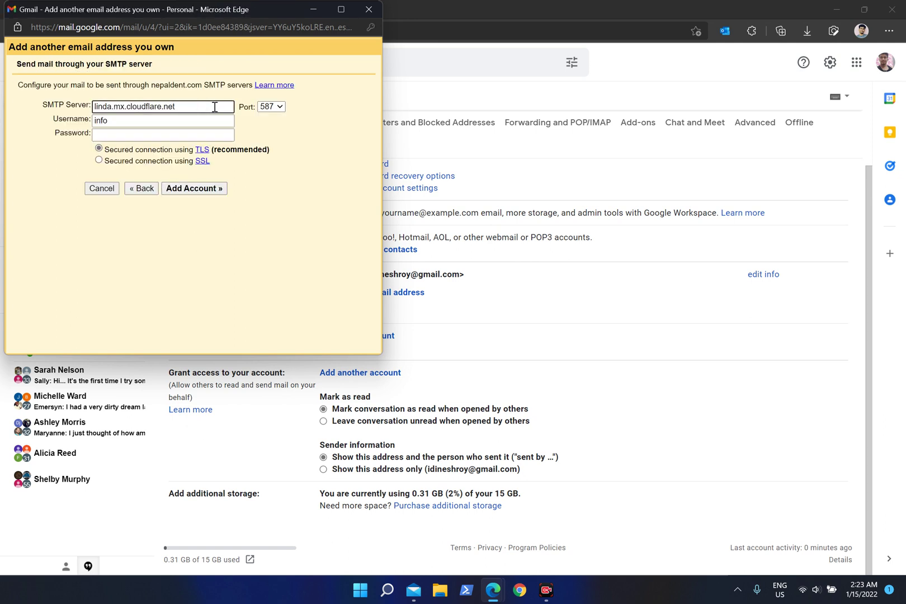
drag(223, 107, 87, 105)
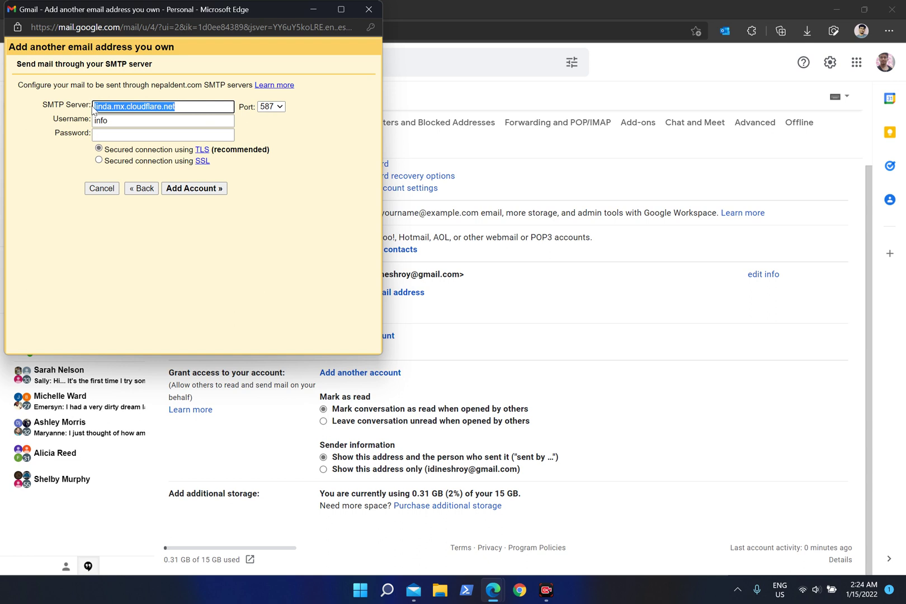
text(mail.)
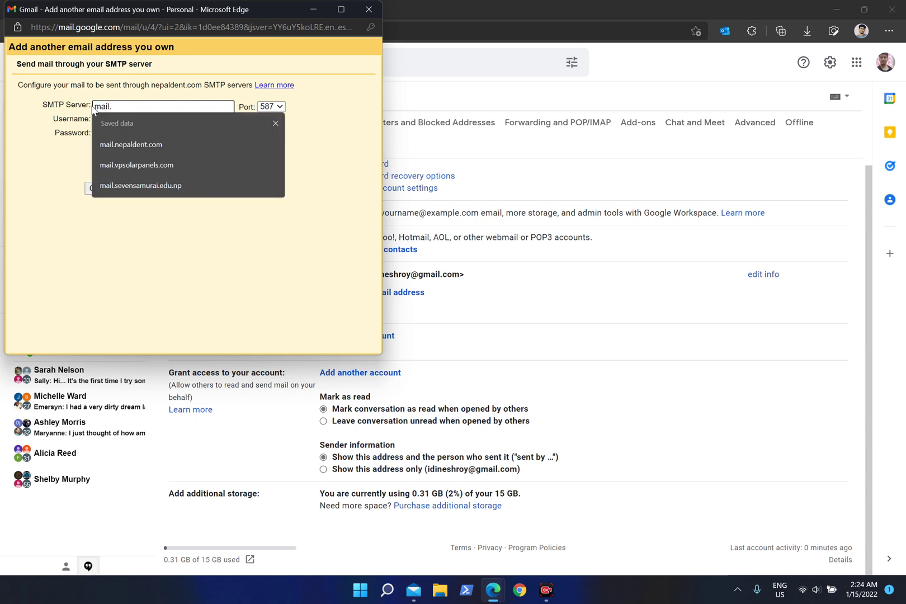
key(Down)
key(Return)
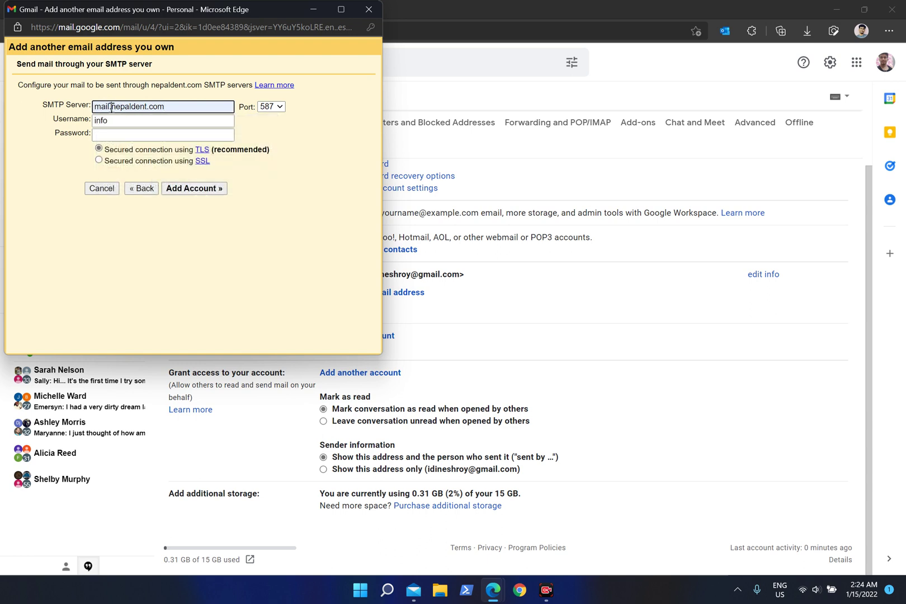
drag(111, 108, 90, 107)
click(132, 121)
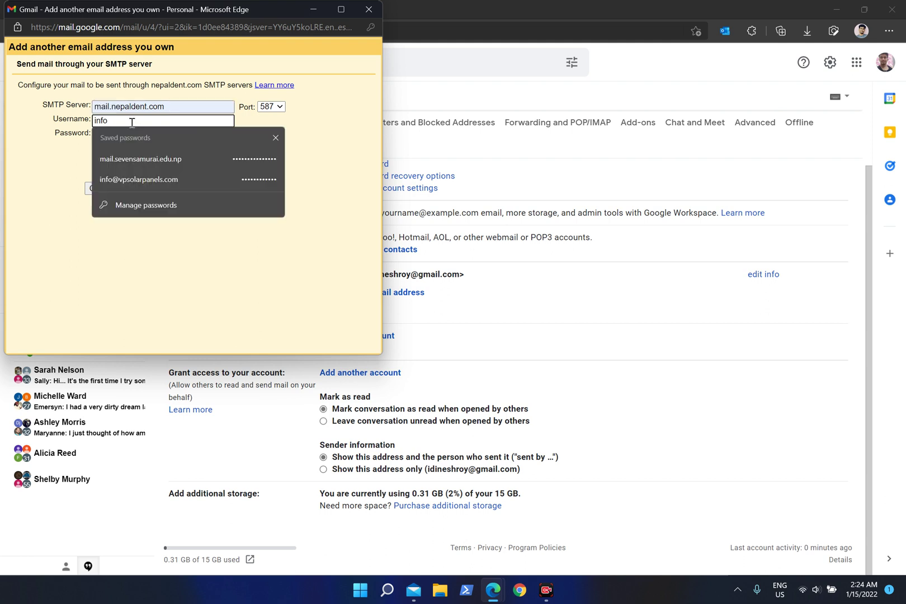
text(@n)
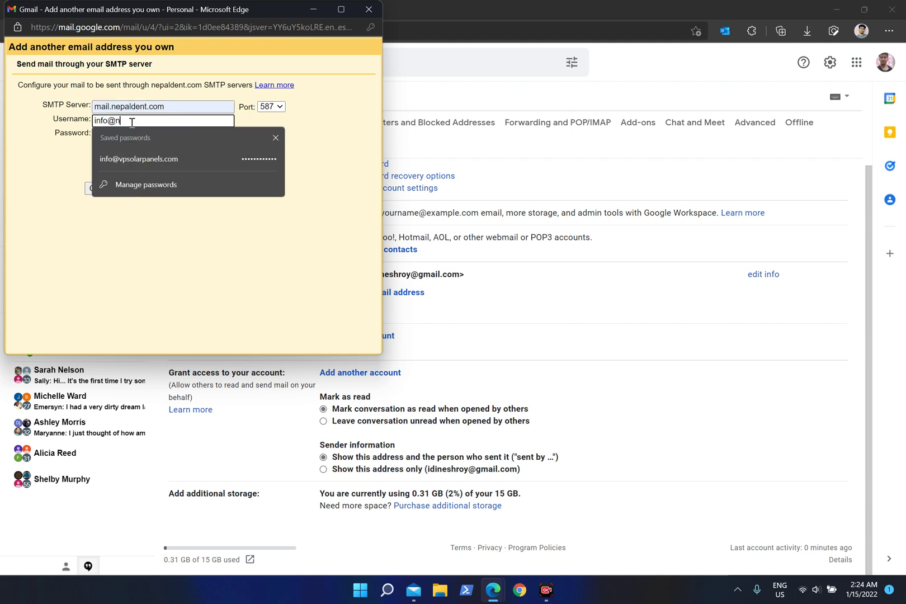
text(epaldent.co)
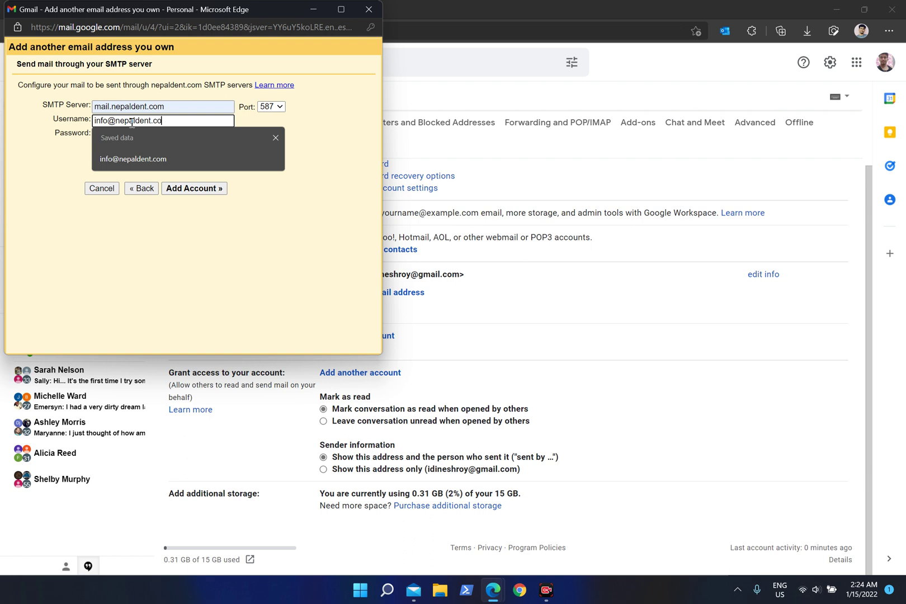
text(m)
click(133, 135)
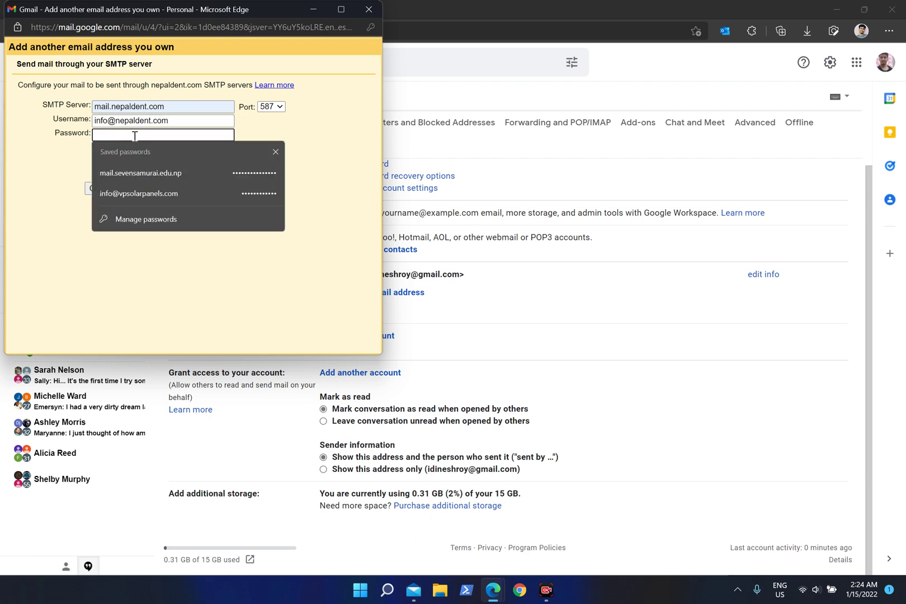
text(••)
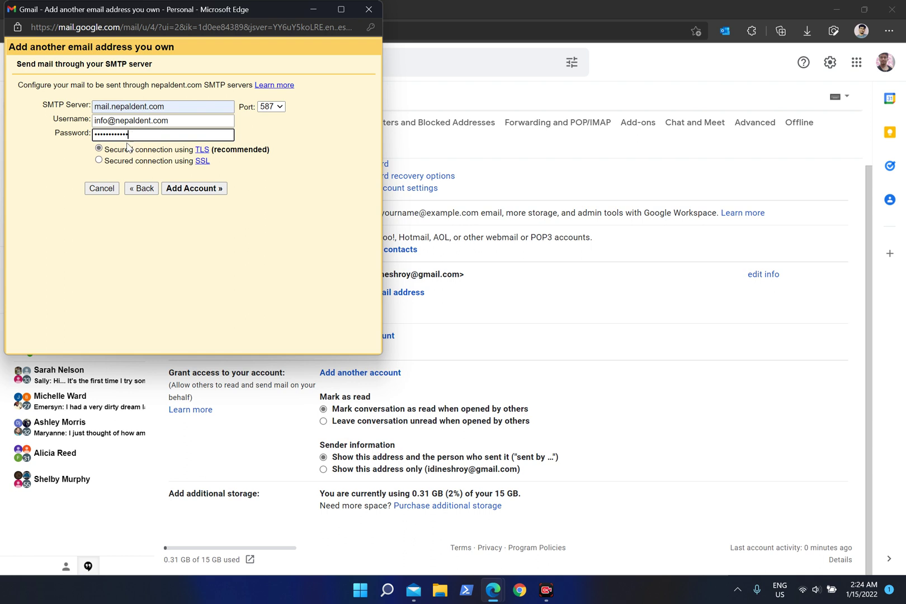
click(218, 188)
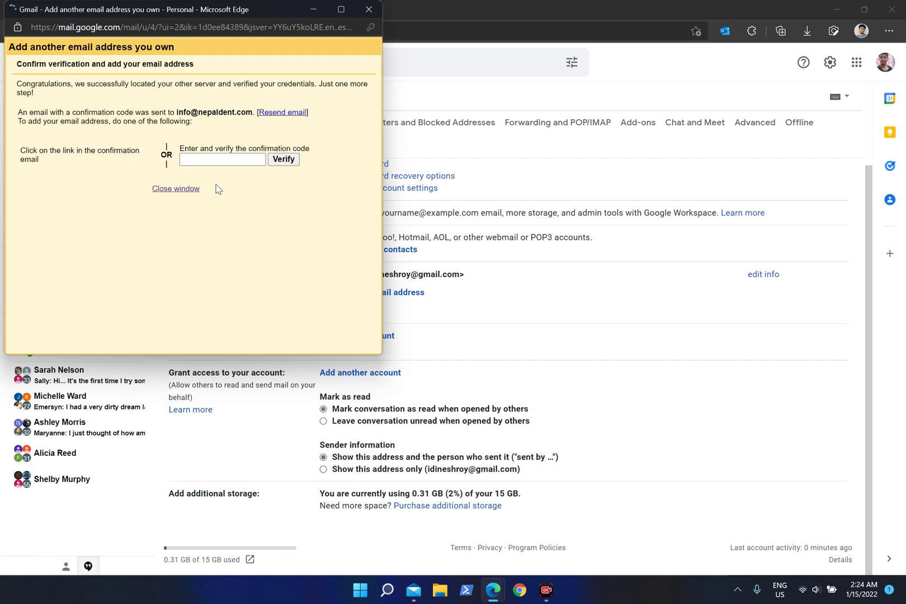
Dismiss the save-password prompt and copy the code from the Gmail Confirmation email.
click(222, 159)
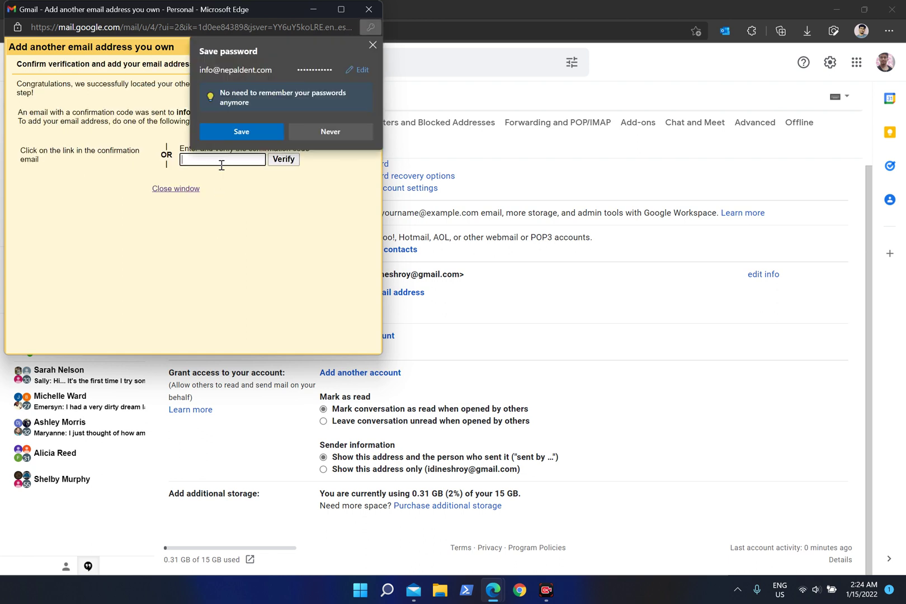
click(372, 44)
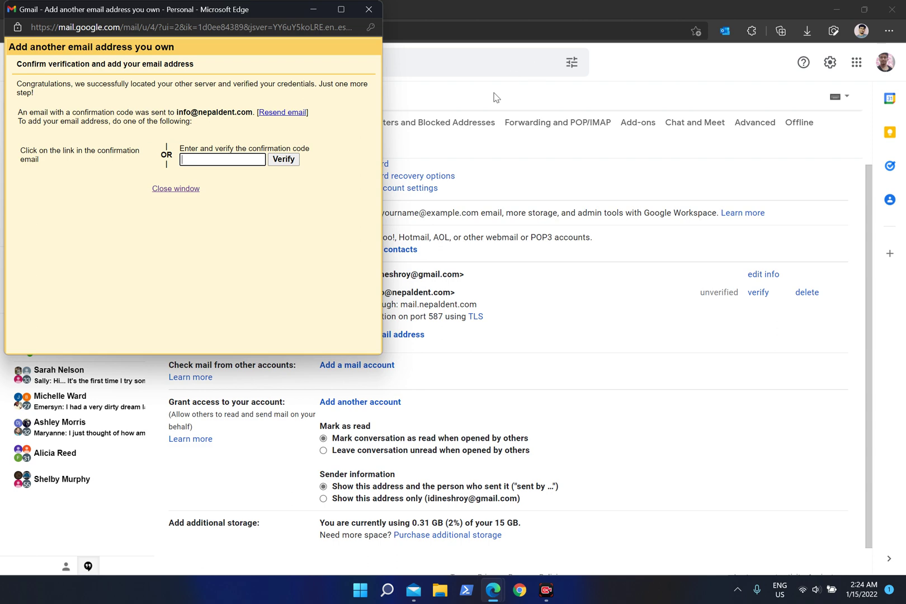
click(493, 95)
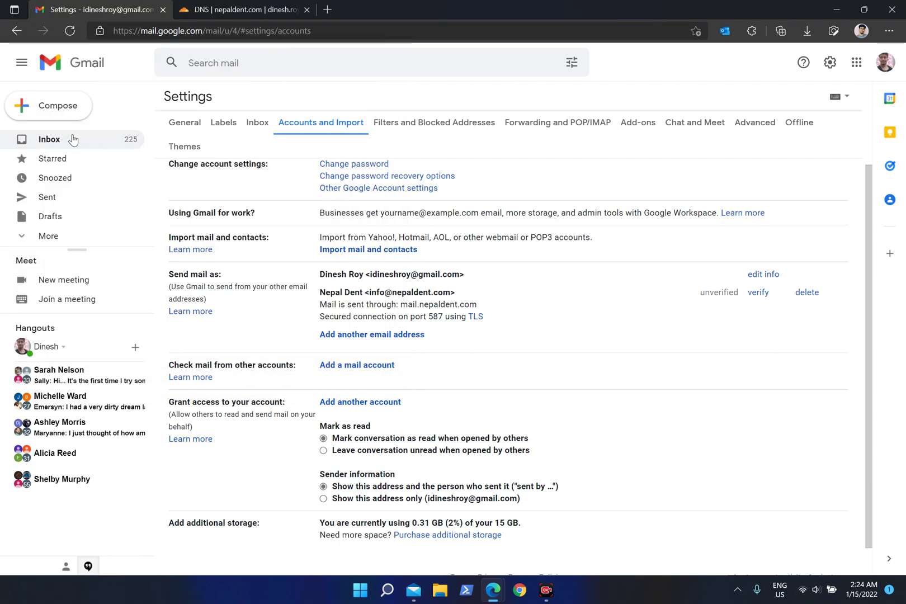
click(98, 136)
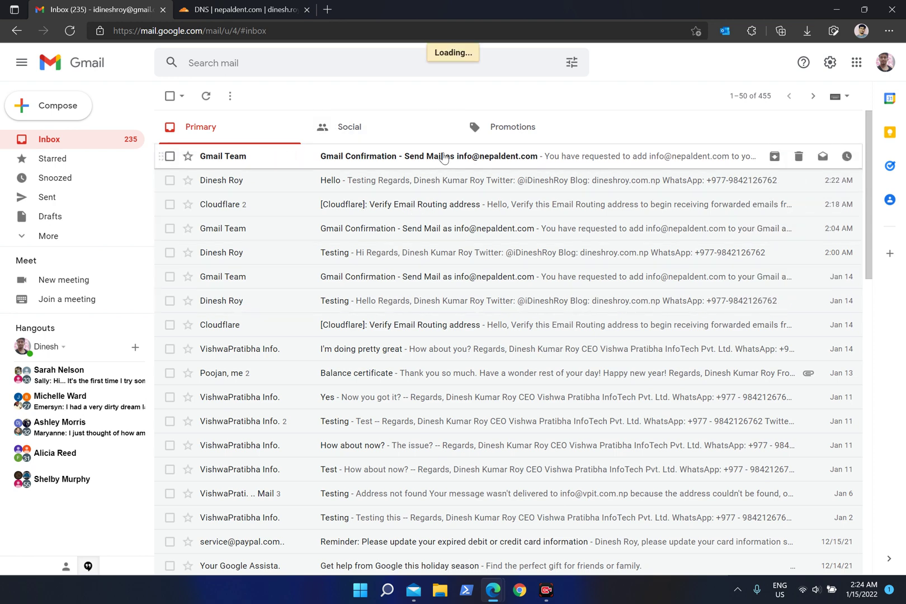
click(443, 158)
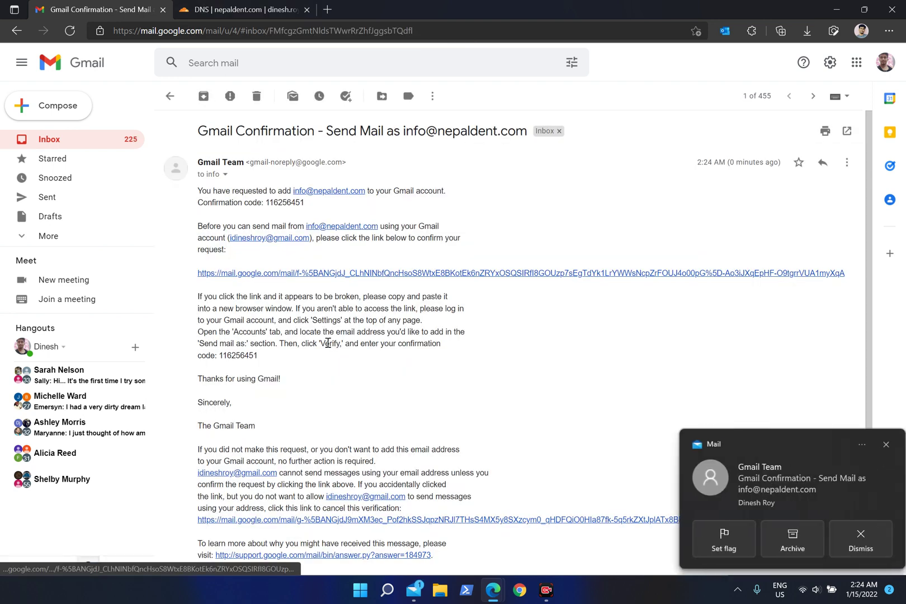
double_click(242, 354)
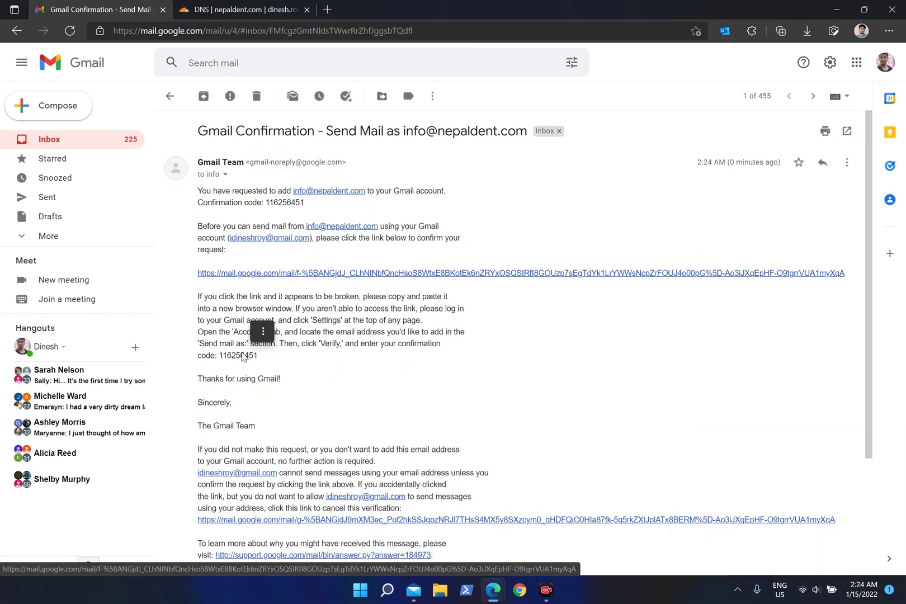
double_click(241, 358)
key(ctrl+c)
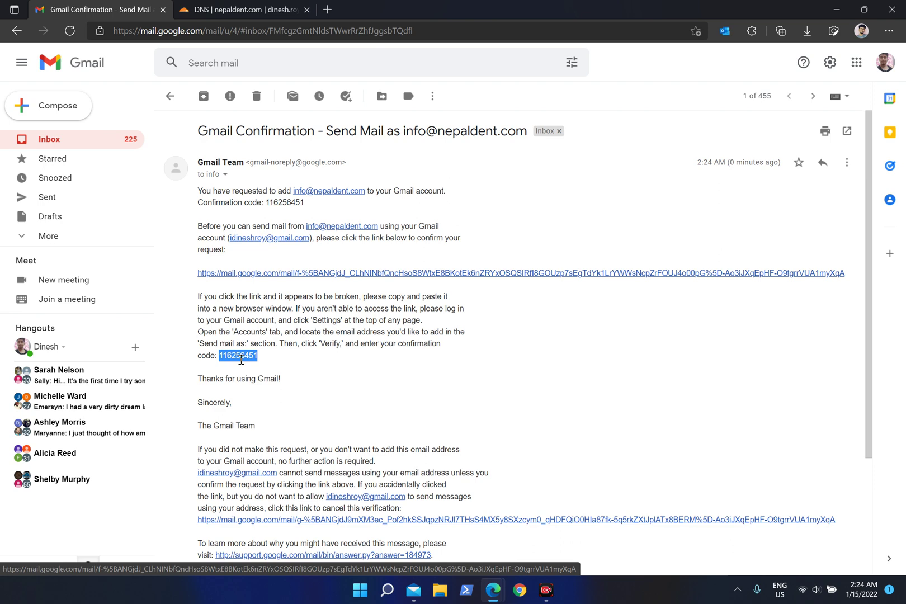
Paste the confirmation code into the verification window, verify it, and return to the inbox.
click(553, 520)
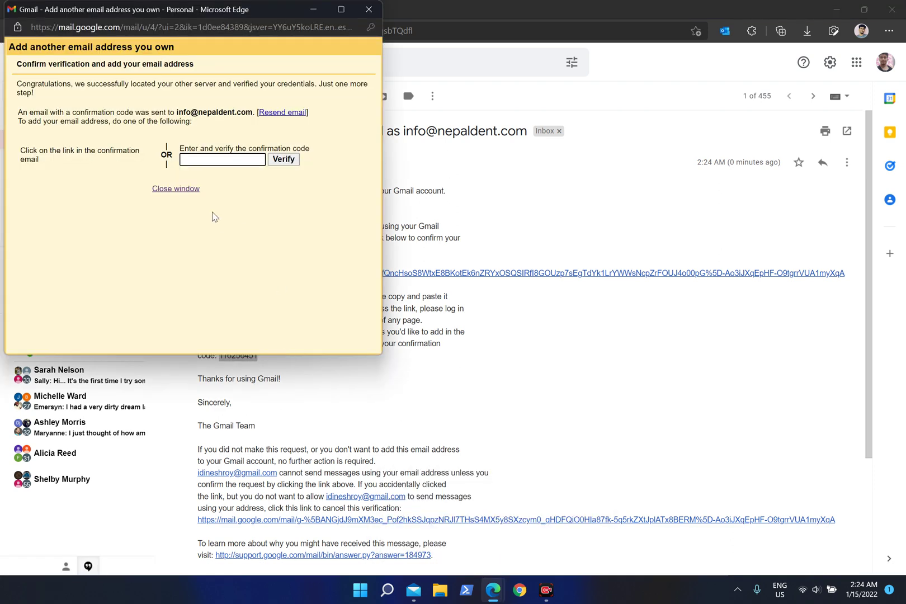
key(ctrl+v)
click(291, 164)
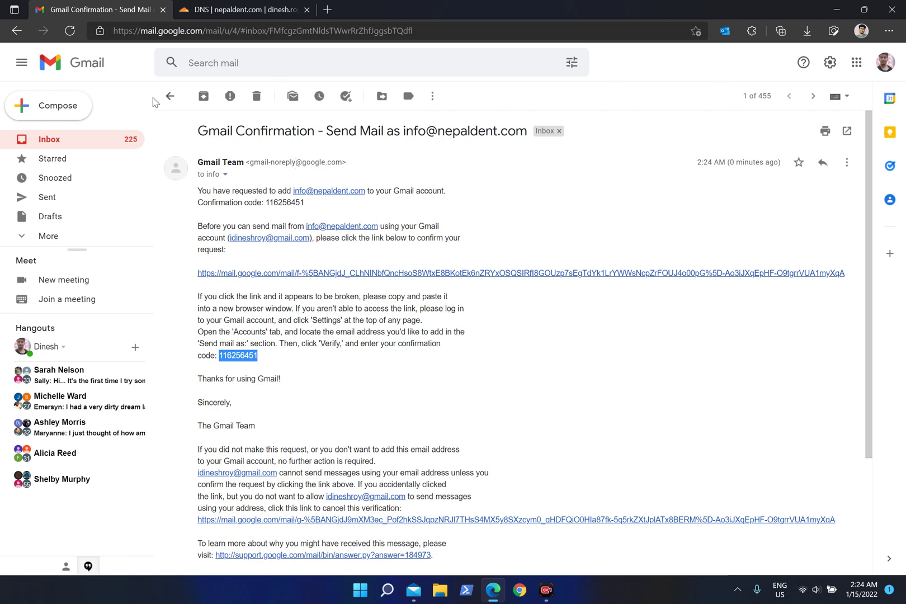
click(170, 96)
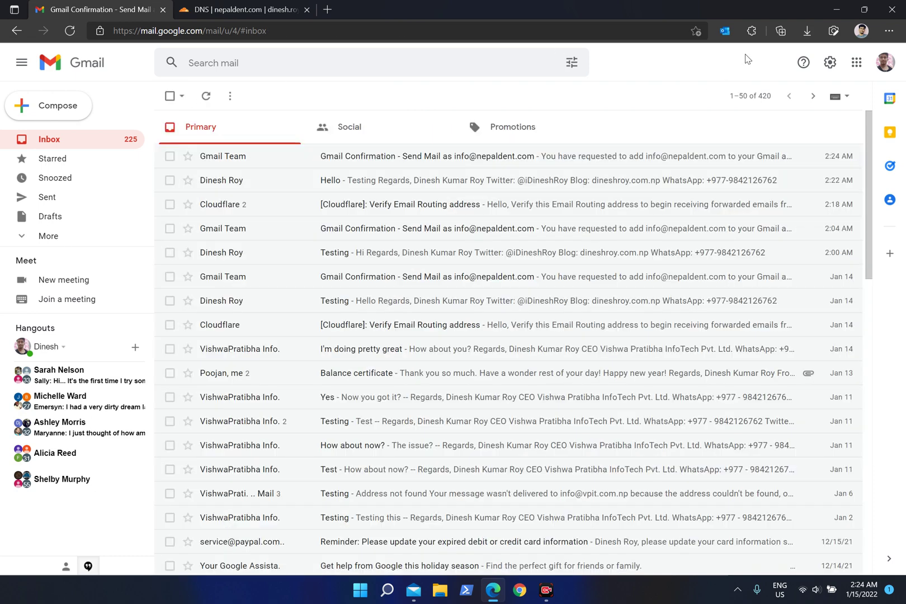
Review the Nepal Dent send-as entry in Accounts and Import: mail.nepaldent.com, port 587, TLS.
click(830, 62)
click(789, 123)
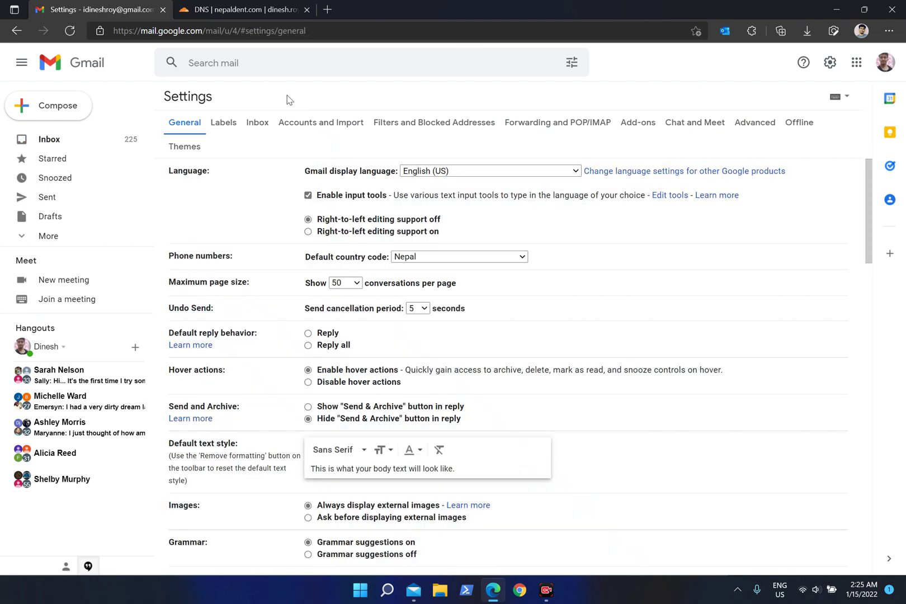
click(318, 123)
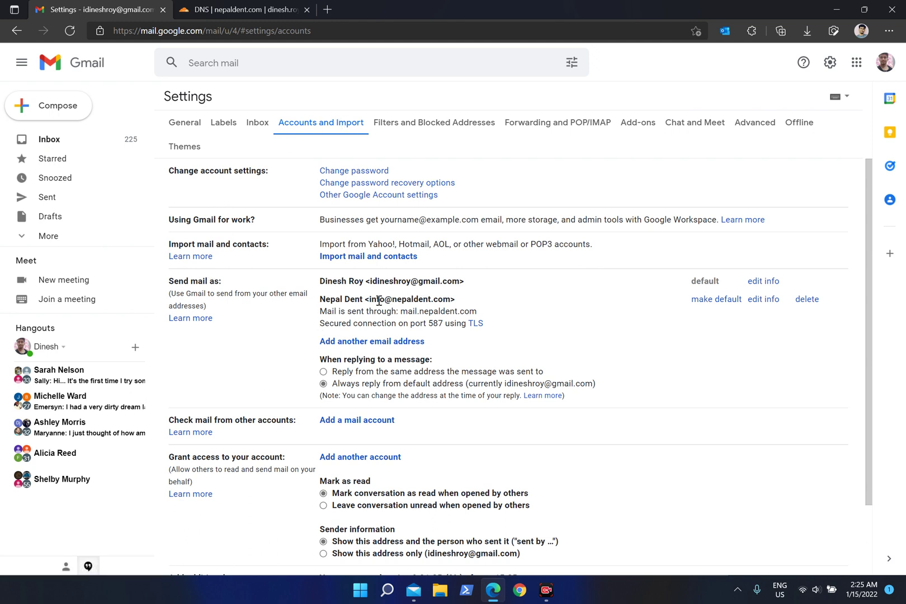
drag(371, 300, 455, 301)
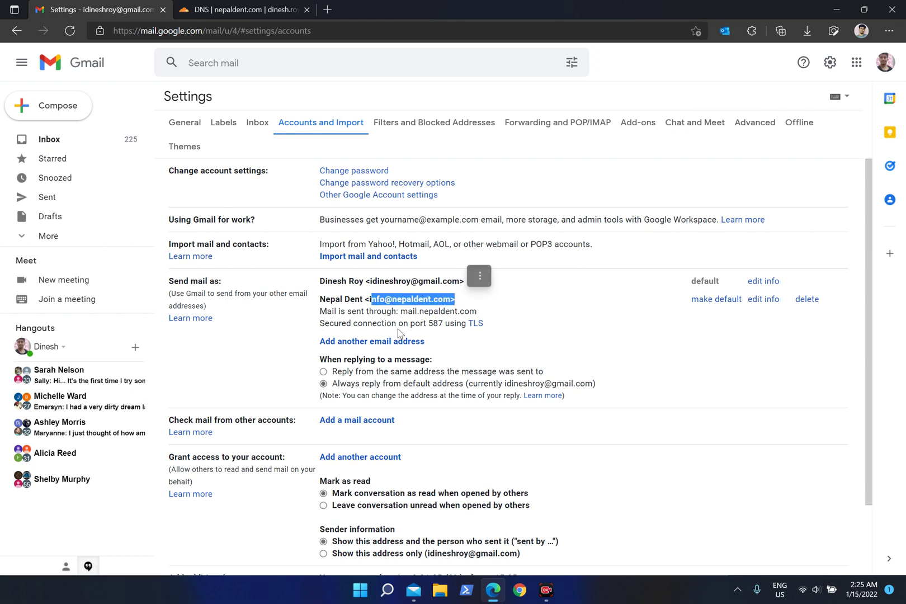
click(370, 312)
drag(370, 312, 395, 323)
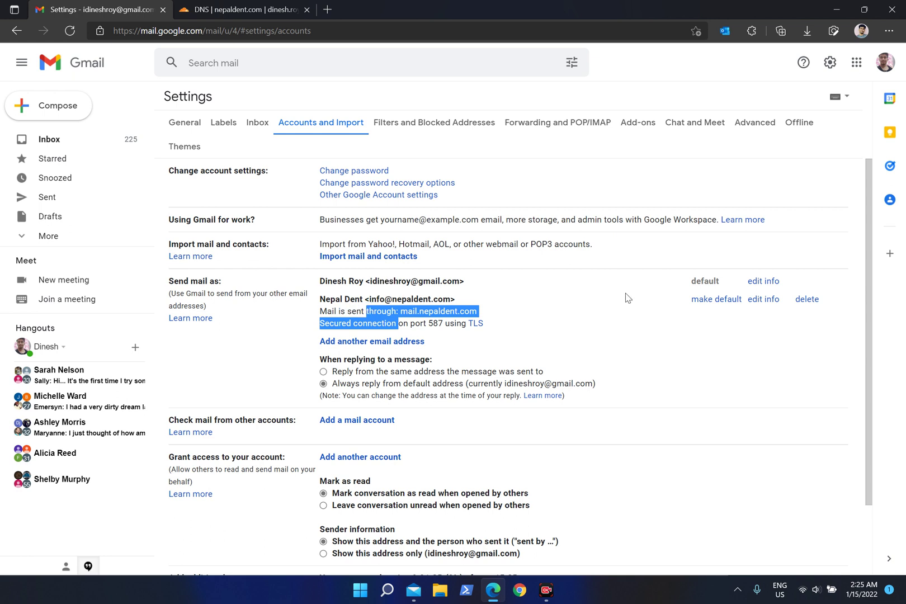
click(605, 304)
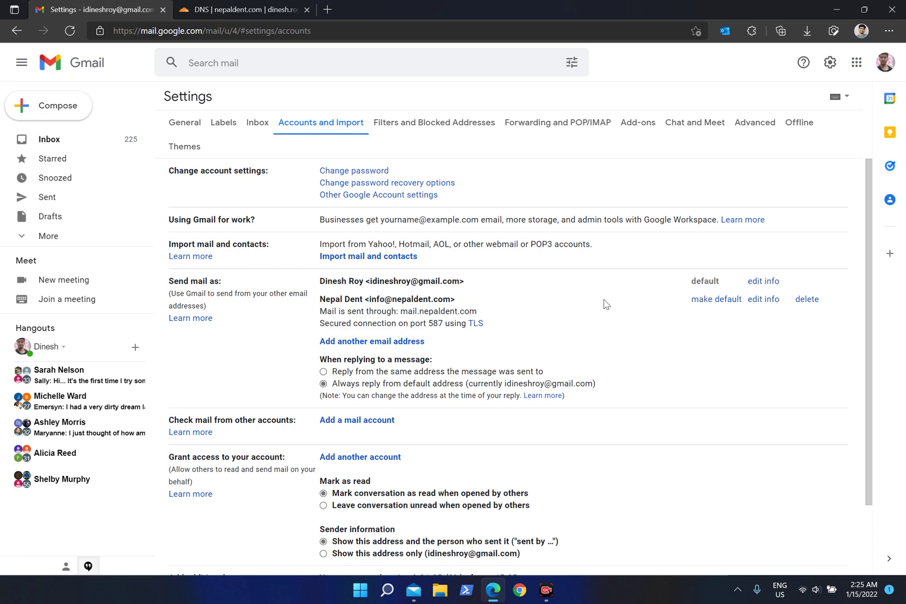
Make the Nepal Dent address the default sender and return to the inbox.
click(723, 303)
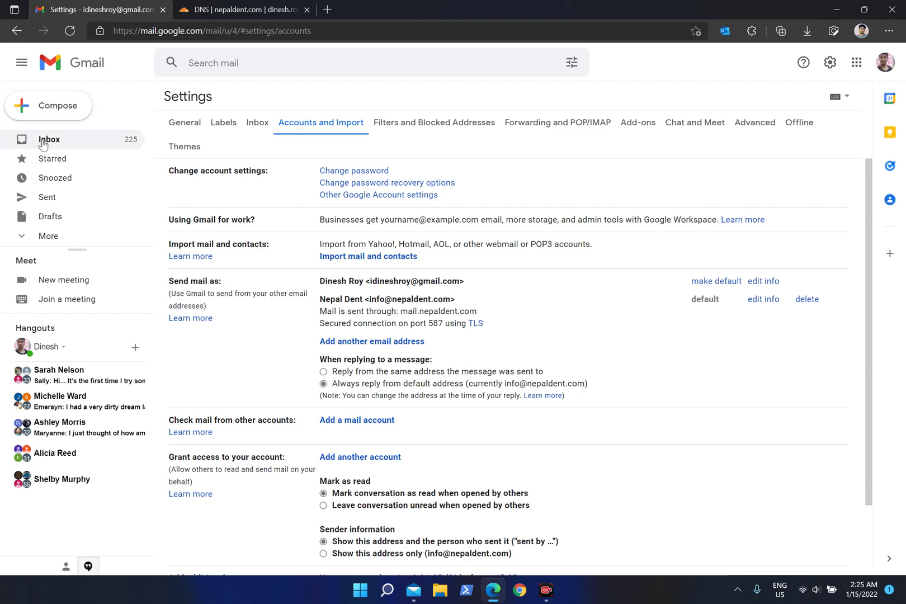
click(181, 125)
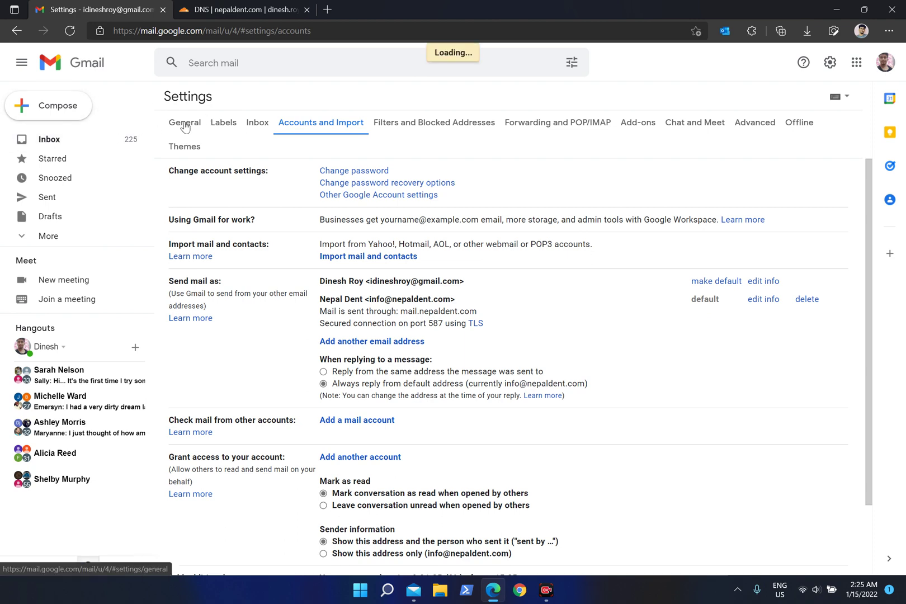
click(81, 139)
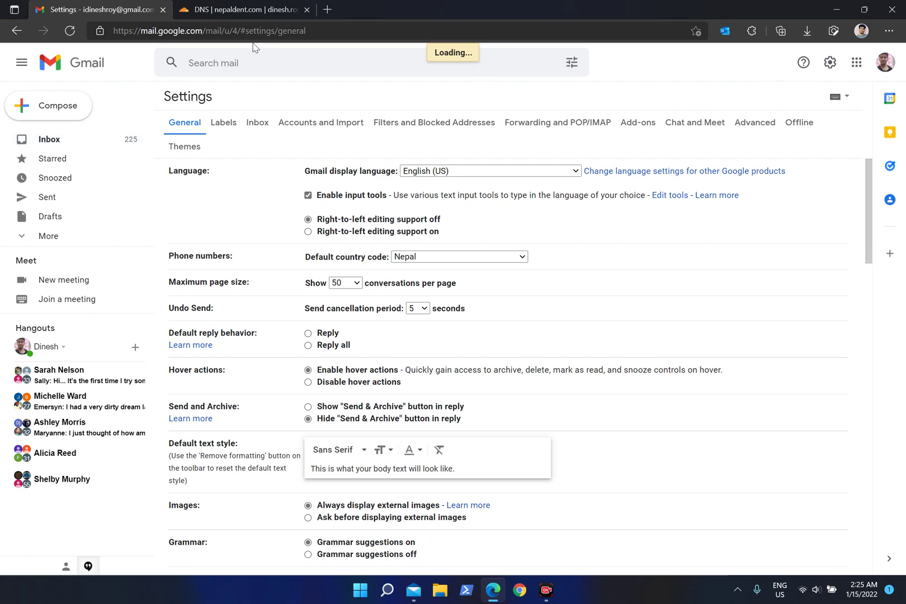
drag(241, 30, 470, 50)
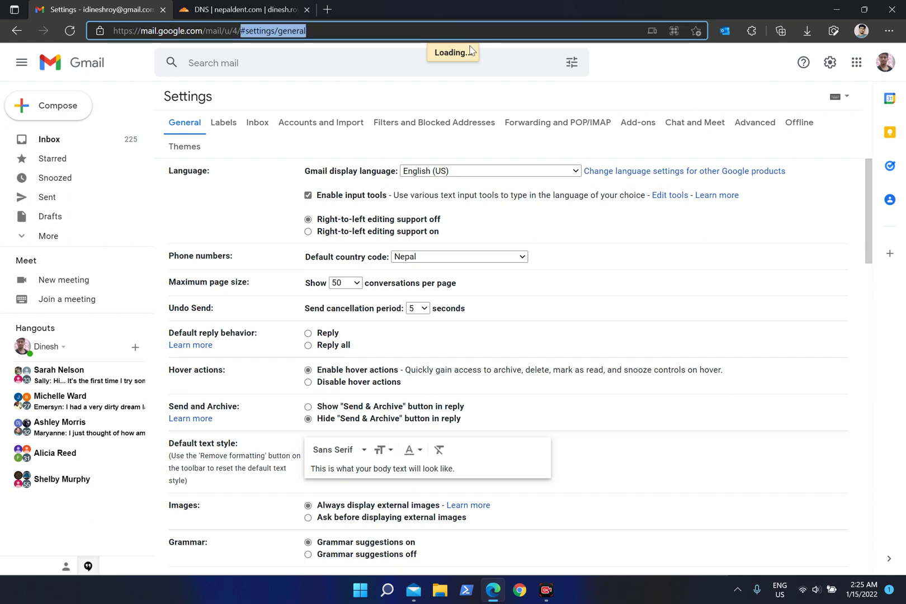
key(BackSpace)
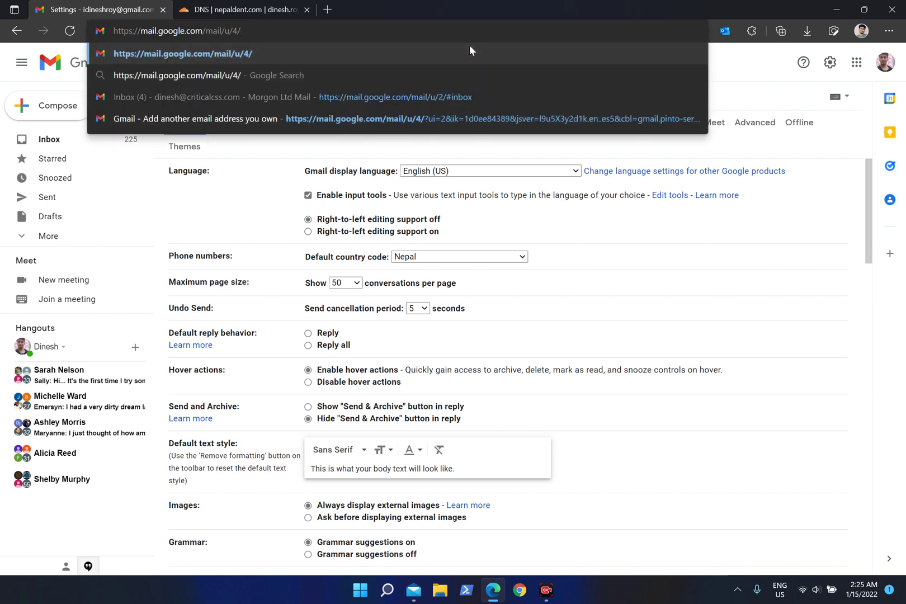
key(Return)
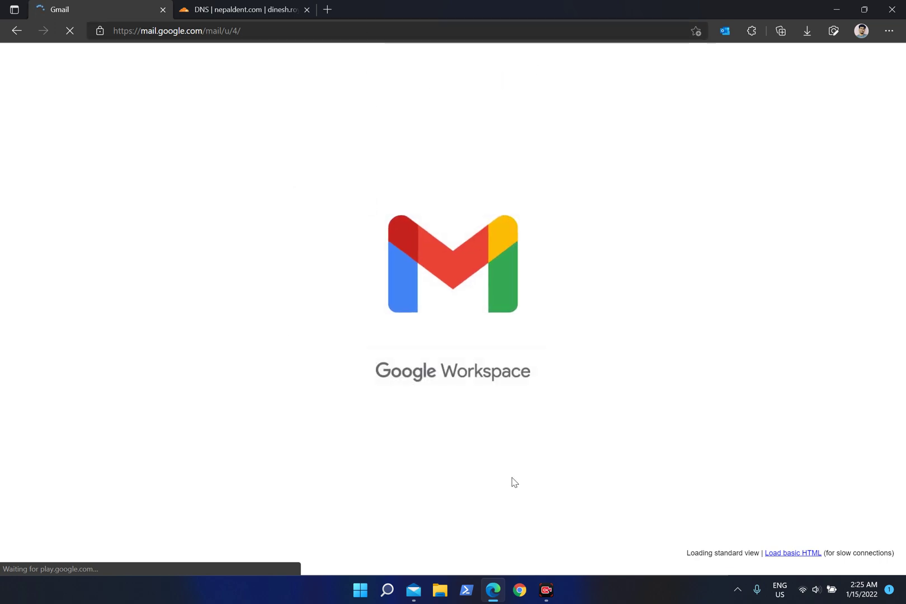
Compose a new message from Nepal Dent addressed to the personal Gmail account.
click(553, 594)
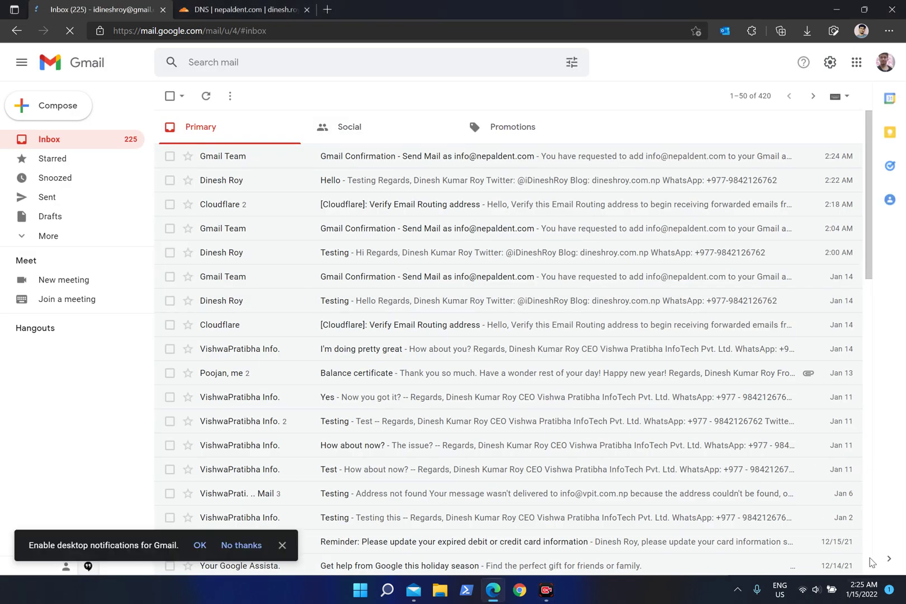
click(55, 105)
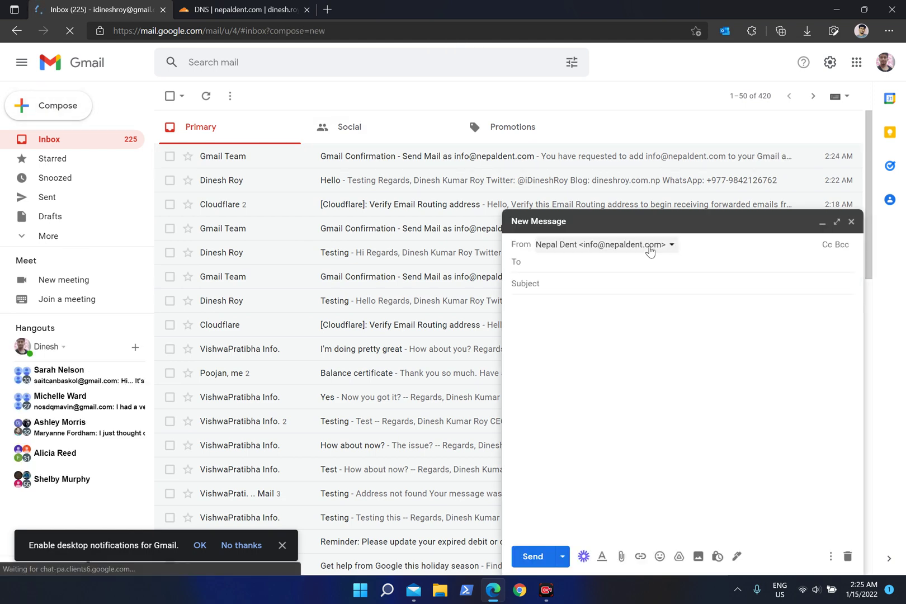
click(650, 251)
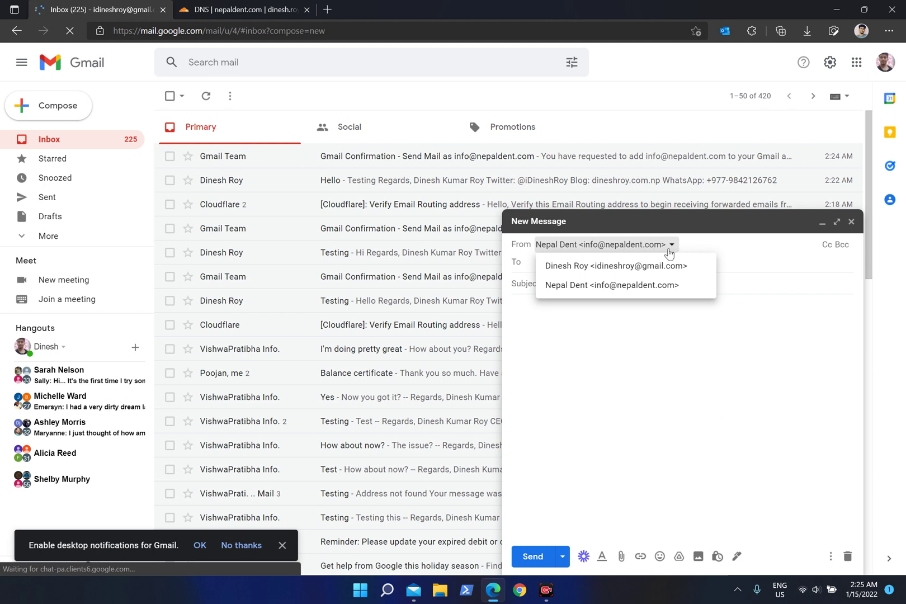
click(773, 269)
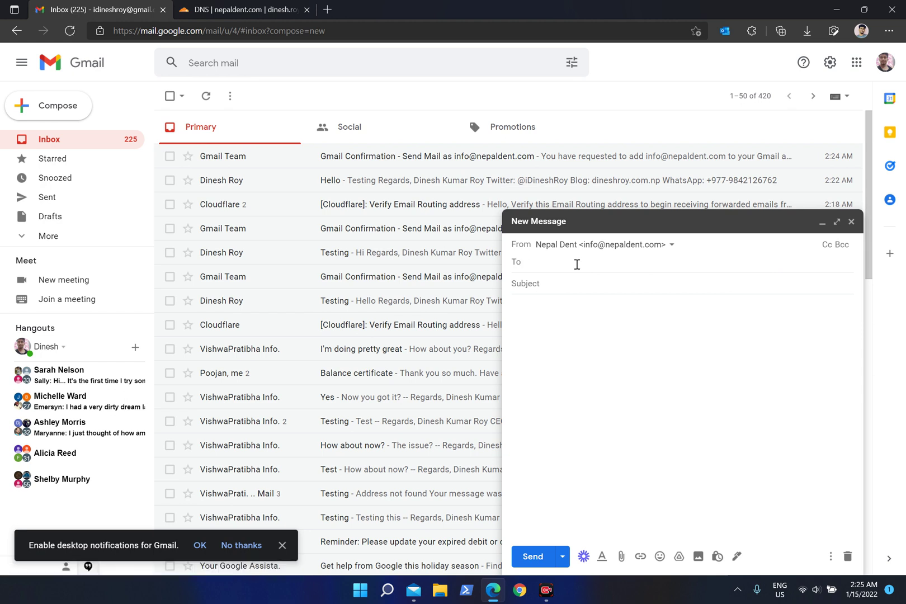
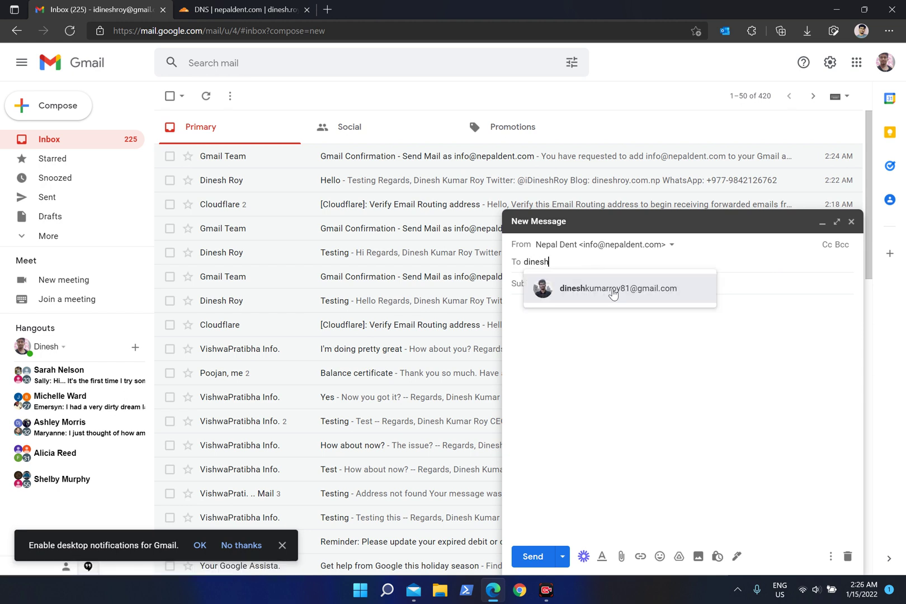
click(613, 291)
click(578, 284)
Give it subject 'Testing' and body 'How are you', and send it.
text(Testing)
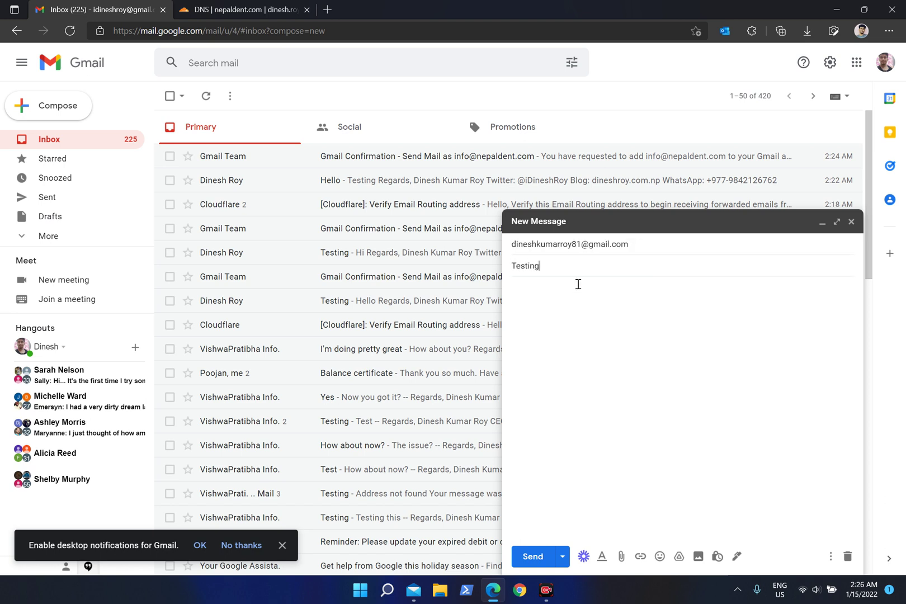
key(Tab)
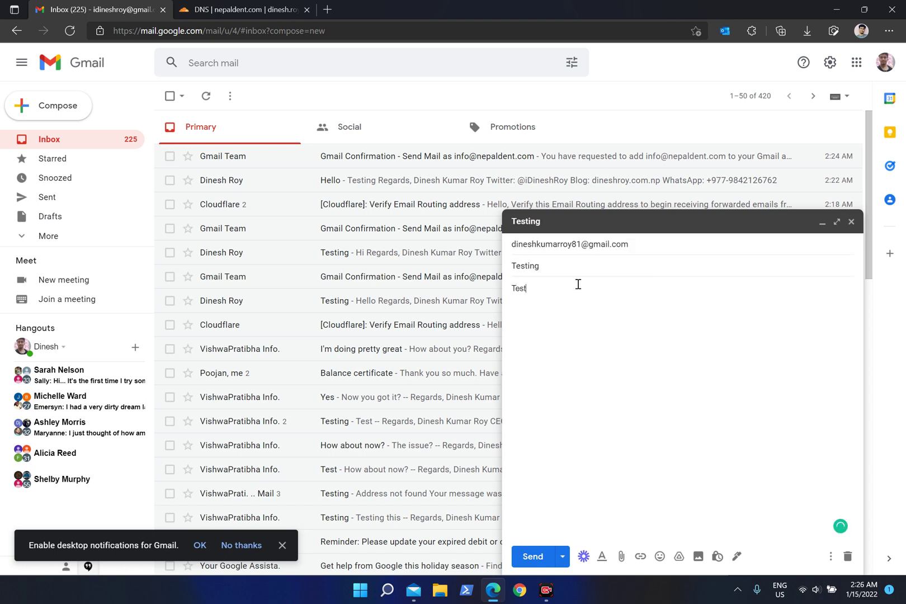
key(BackSpace)
key(BackSpace)
key(BackSpace)
key(BackSpace)
key(BackSpace)
key(BackSpace)
key(BackSpace)
key(ctrl+Return)
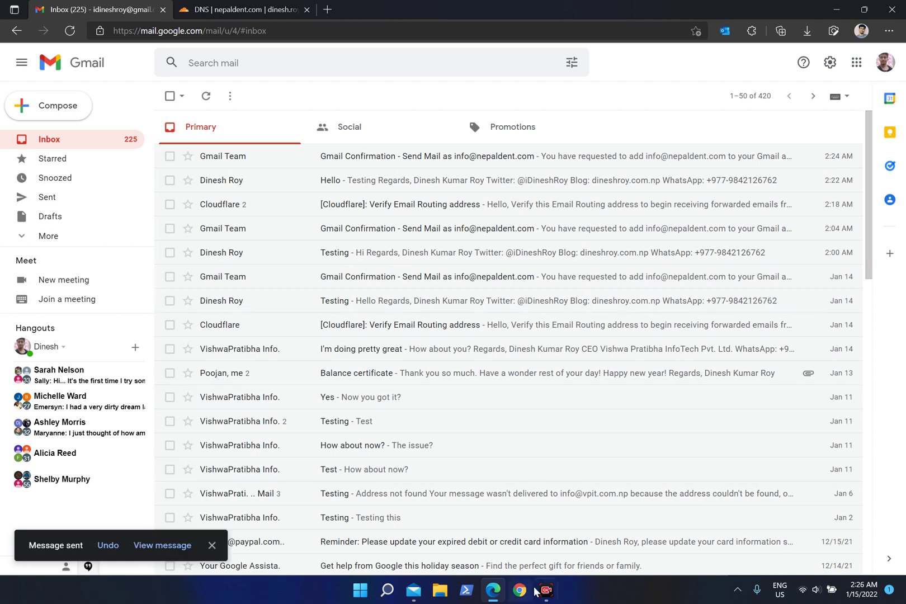
click(413, 590)
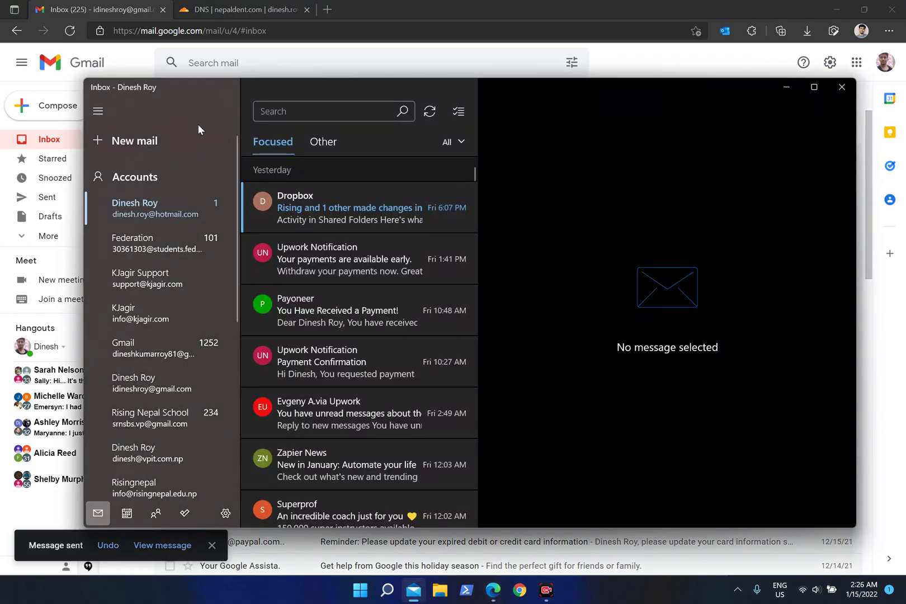
Sync the Gmail inbox and open the Nepal Dent 'Testing' message, selecting its 'Hello there' text.
click(179, 341)
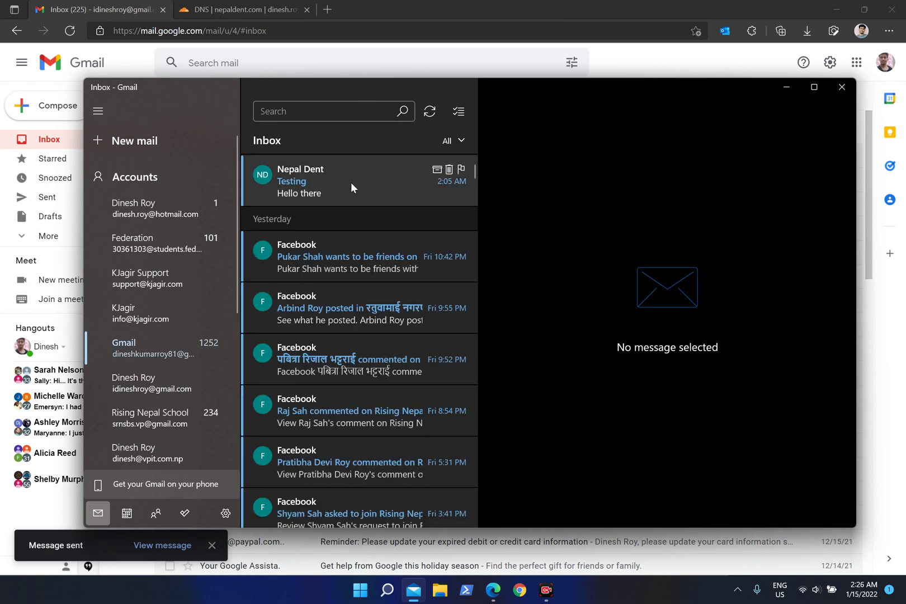
click(349, 183)
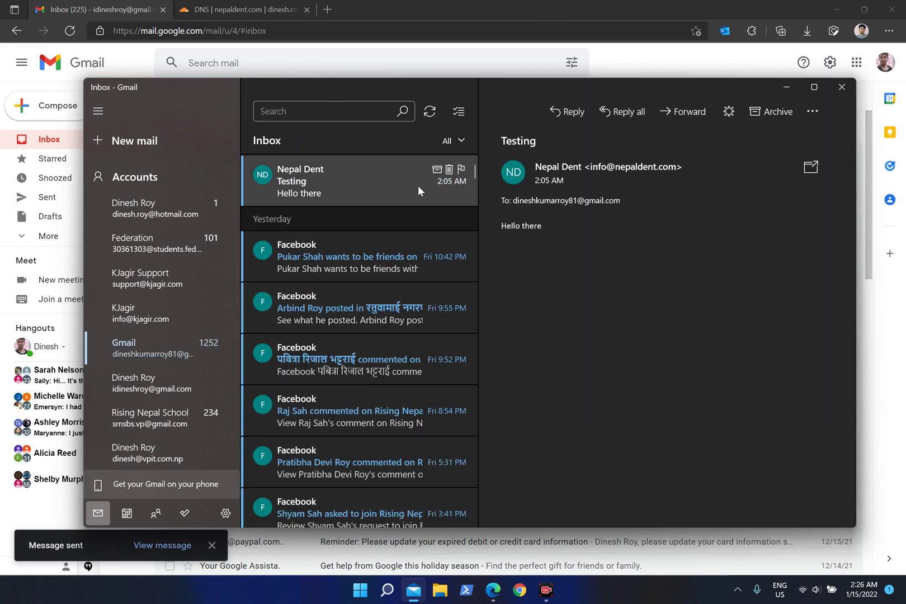
click(430, 111)
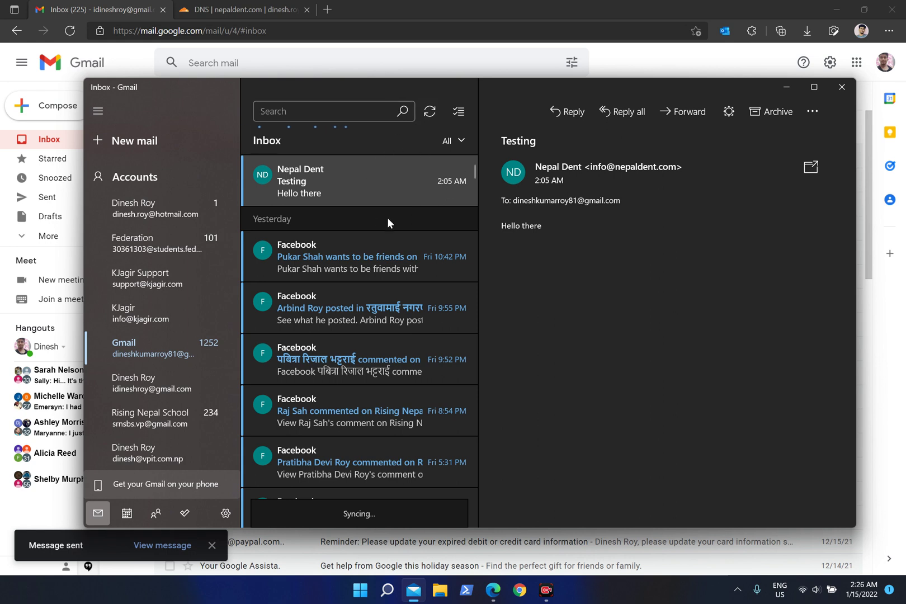
drag(562, 225, 431, 229)
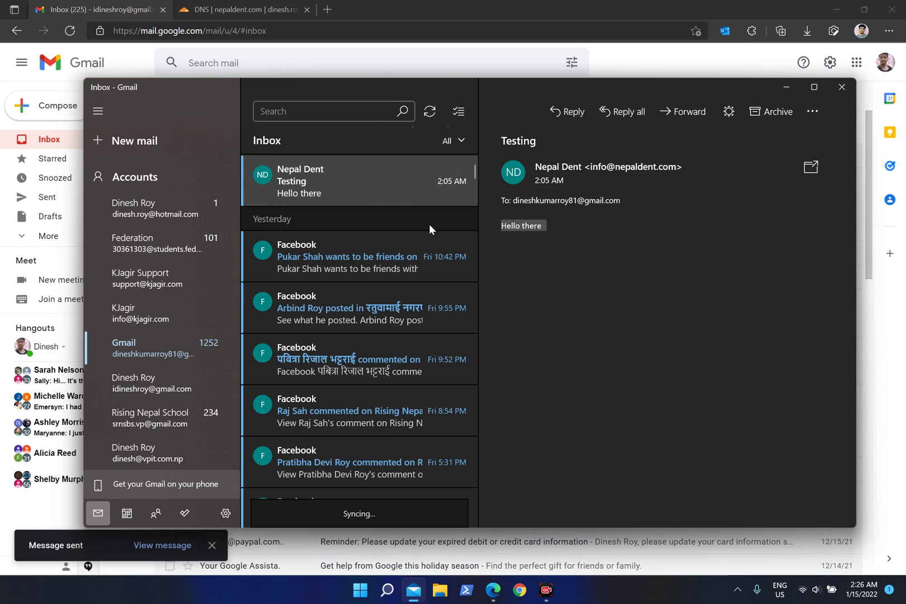
Sync again, open the new 'How are you?' message to verify its sender address, then close Mail.
click(431, 110)
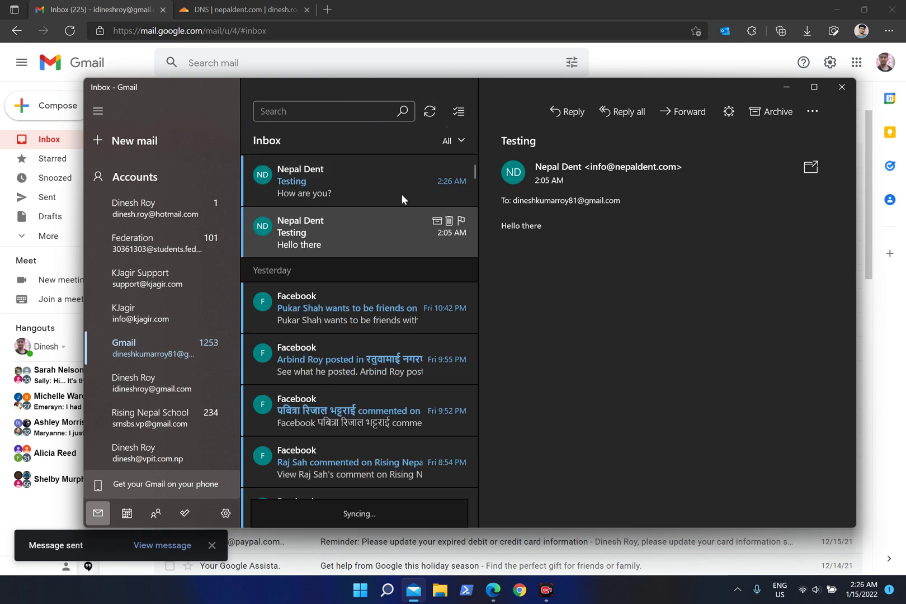
click(360, 176)
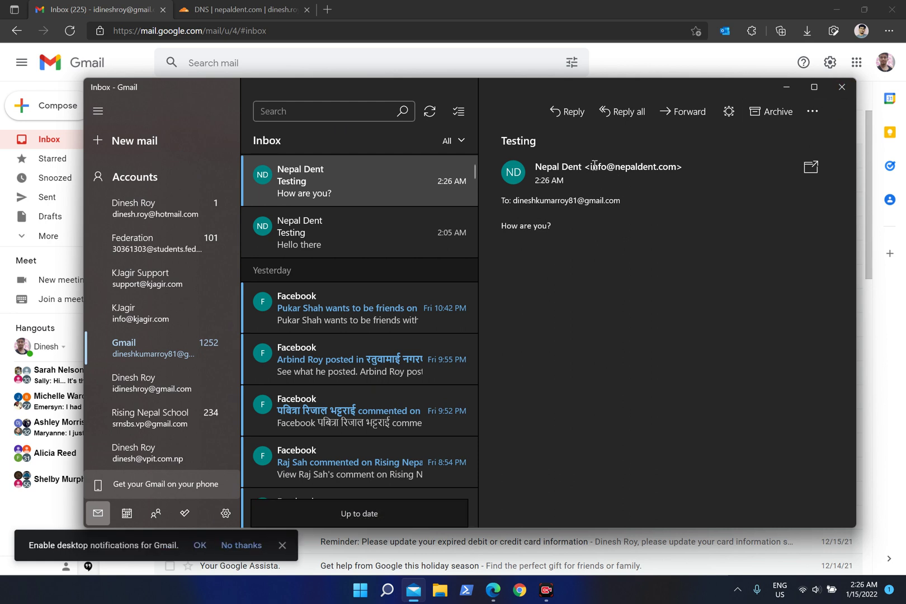
drag(590, 166, 676, 166)
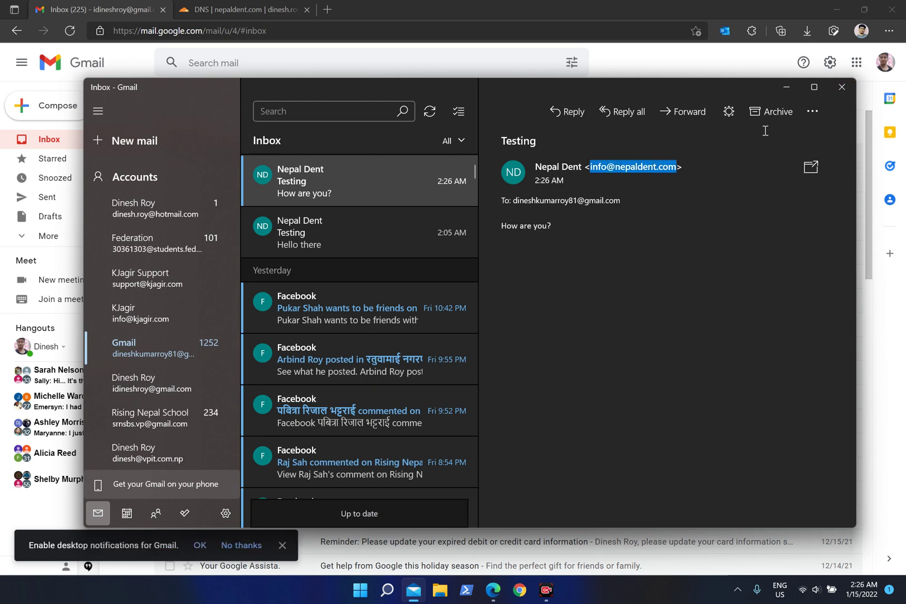
click(841, 88)
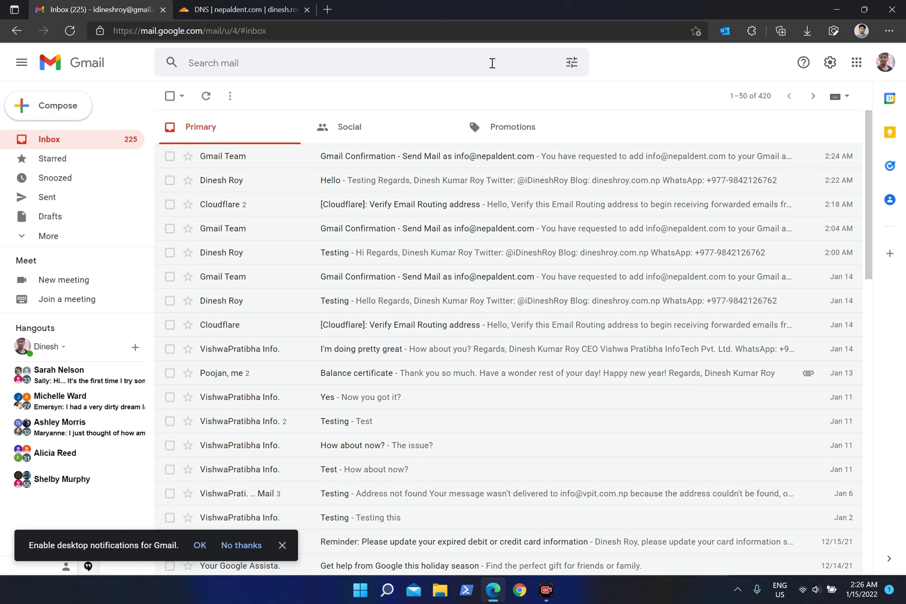
click(280, 550)
click(261, 6)
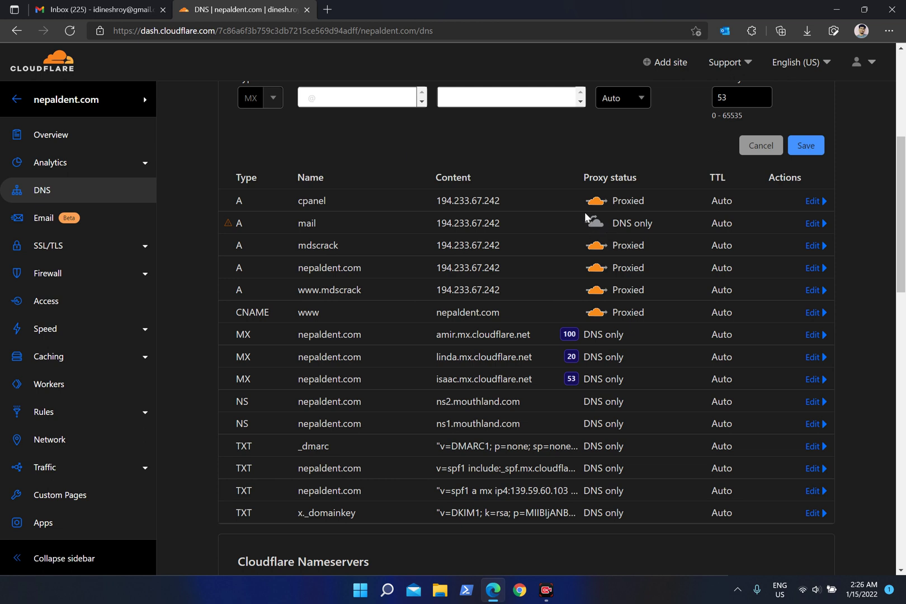
double_click(600, 229)
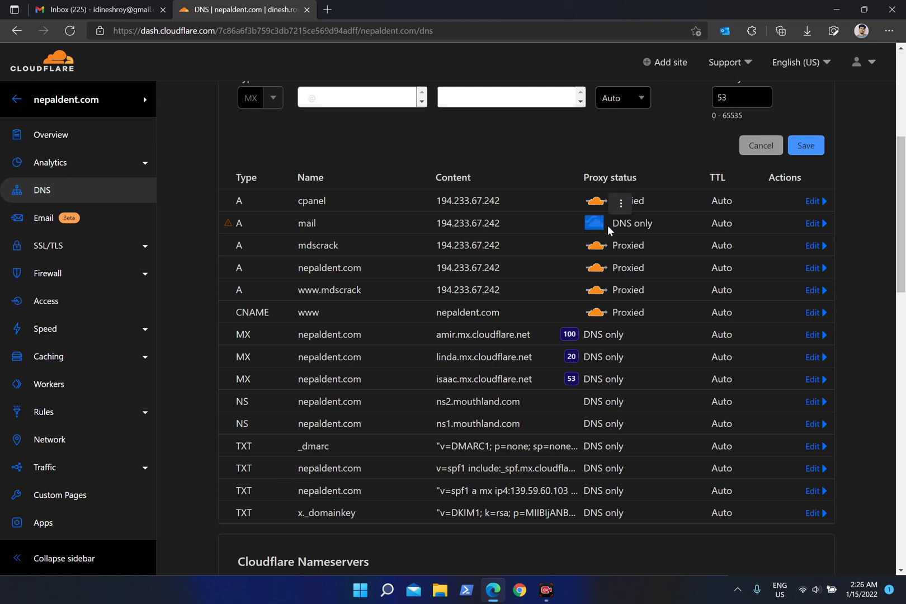
click(623, 229)
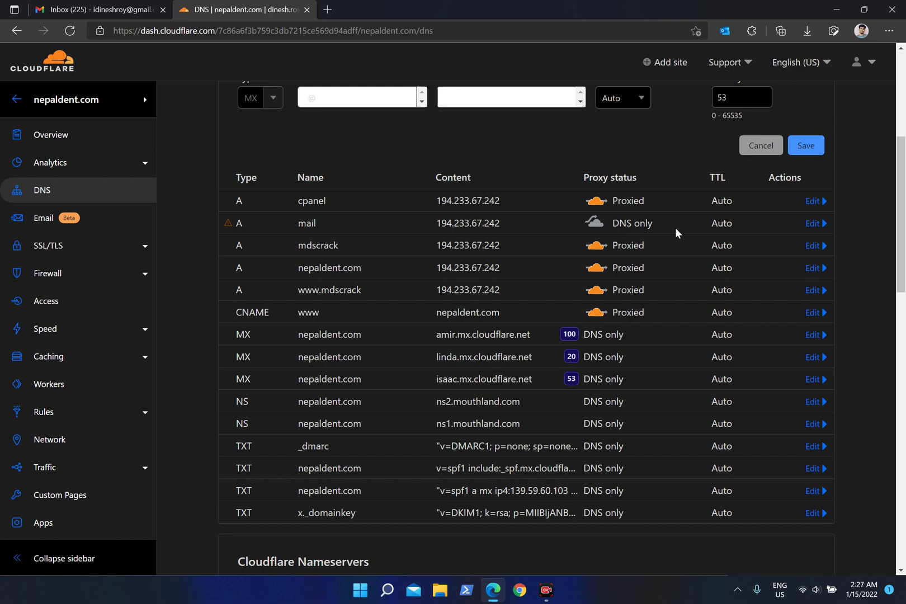
click(822, 224)
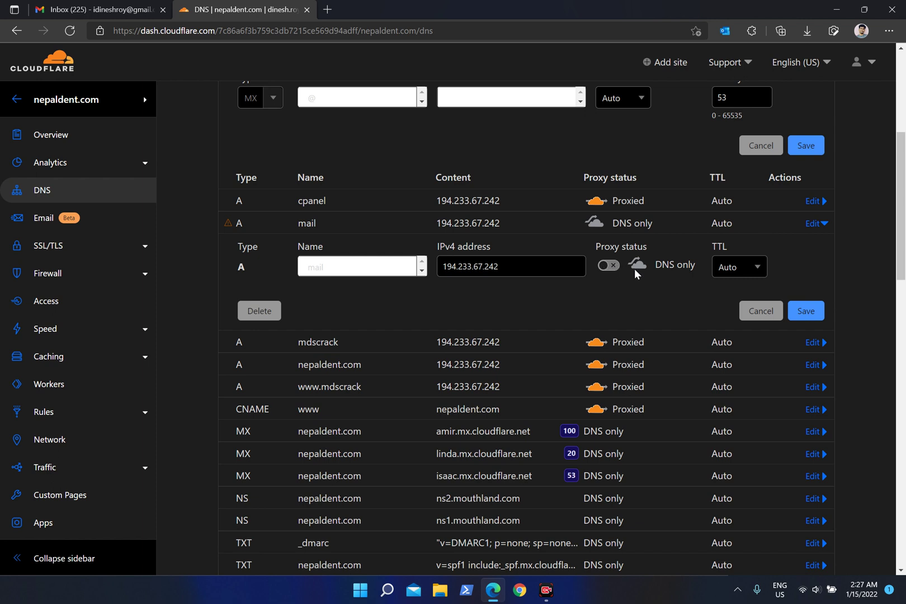
click(759, 311)
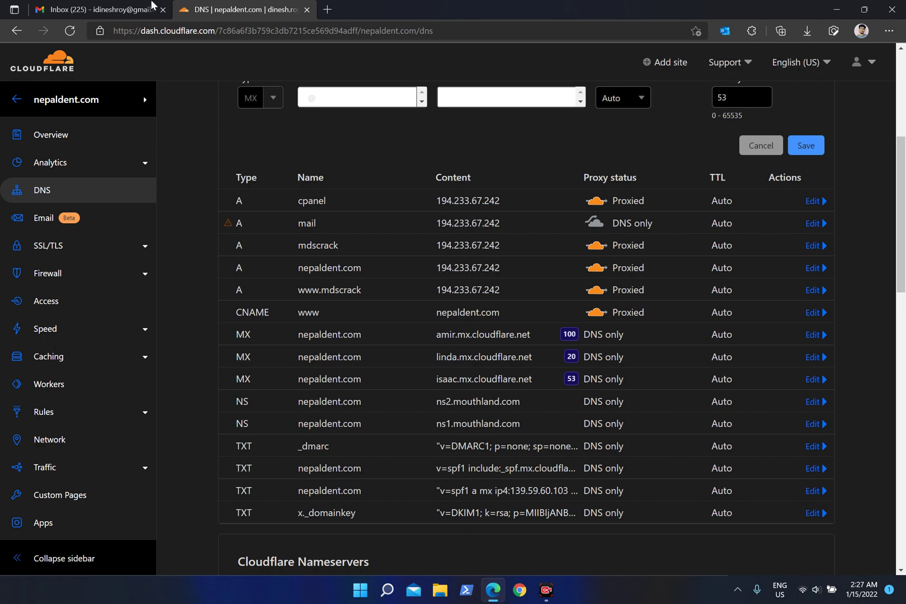
click(152, 8)
click(249, 7)
click(155, 5)
click(239, 4)
mouse_move(228, 229)
double_click(298, 226)
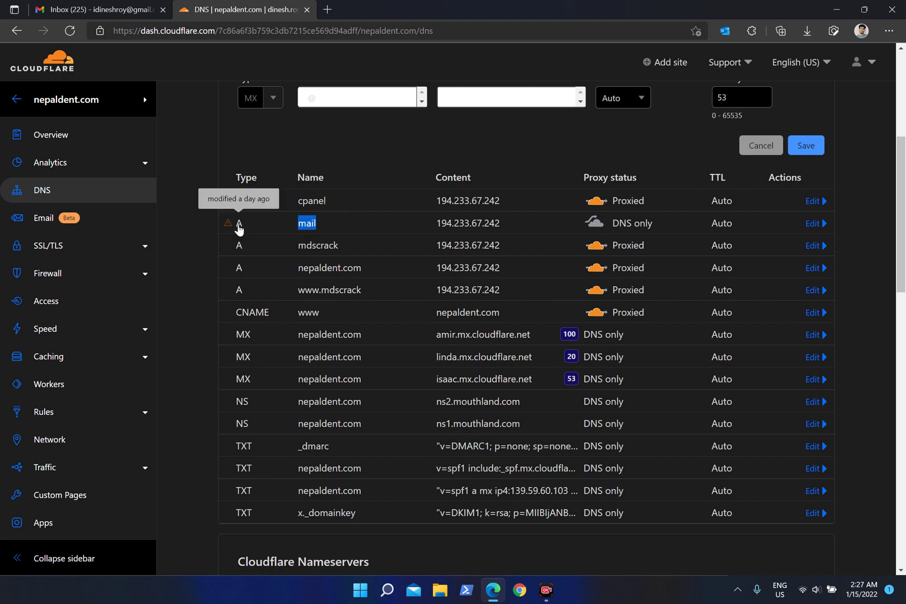
click(414, 144)
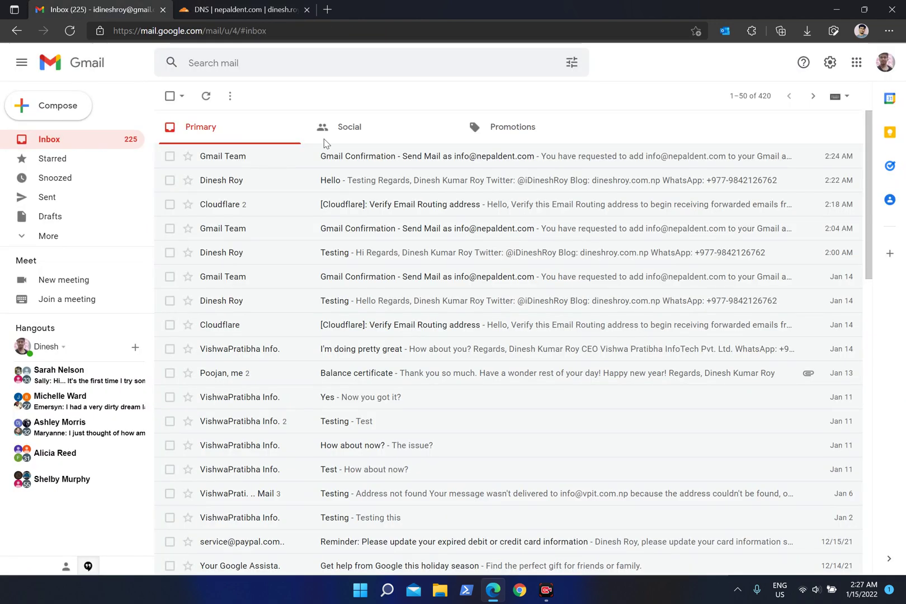
click(89, 9)
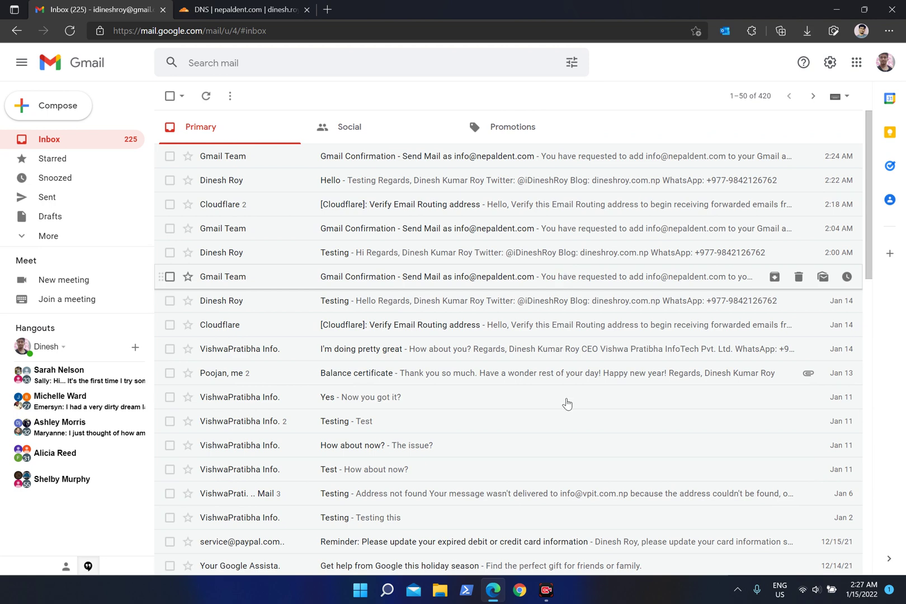
click(544, 596)
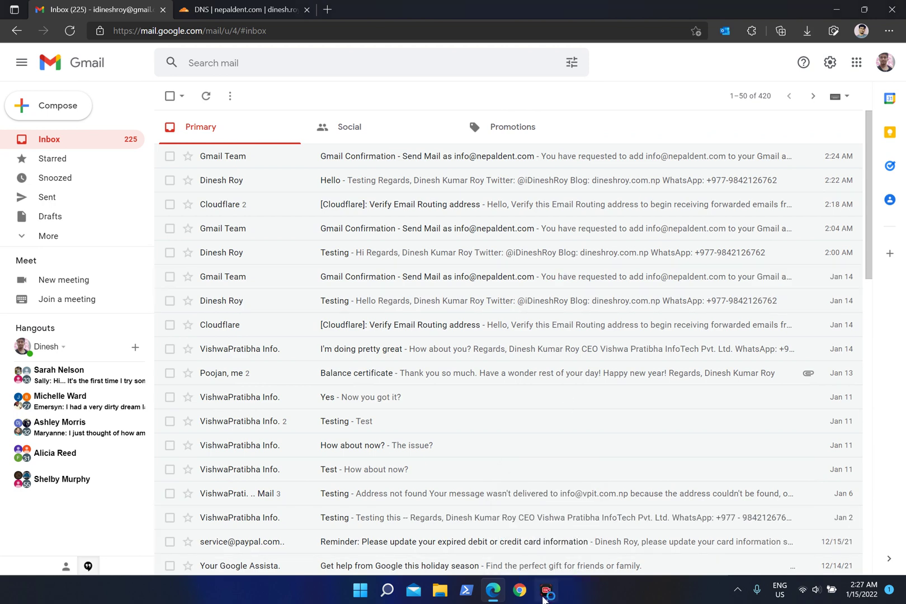